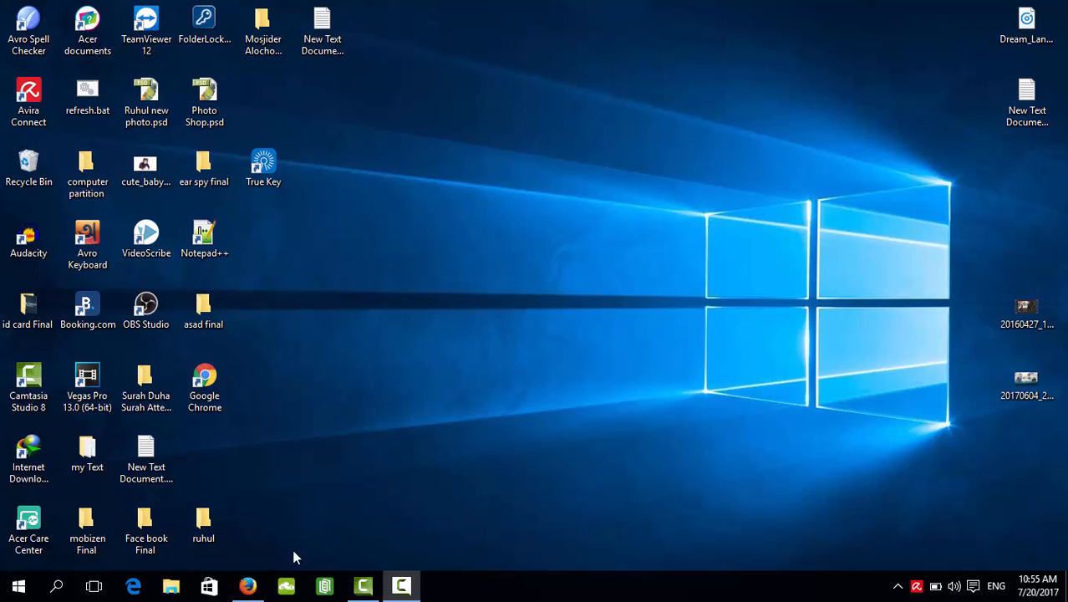
Step: Switch to Firefox and open the Video Manager of the ruhul amin350 YouTube channel
click(249, 588)
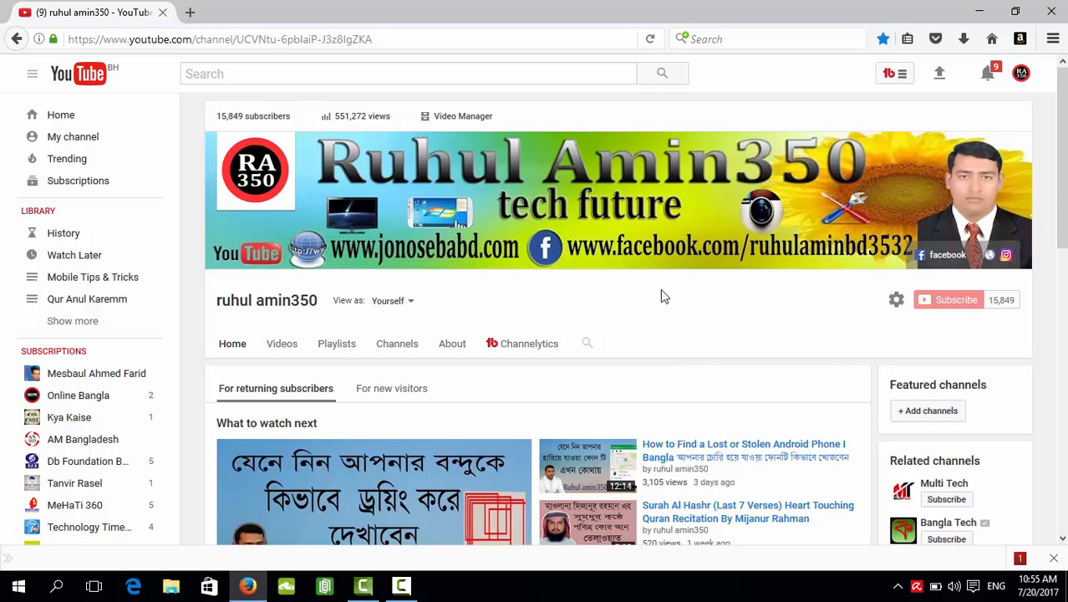
scroll(665, 297, down, 2)
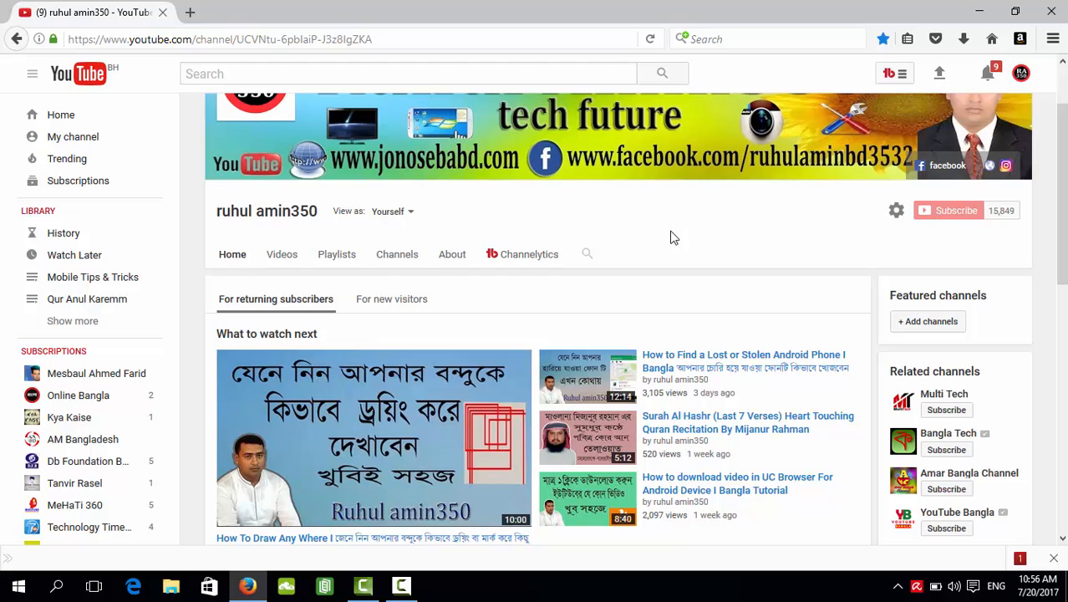
scroll(639, 236, up, 2)
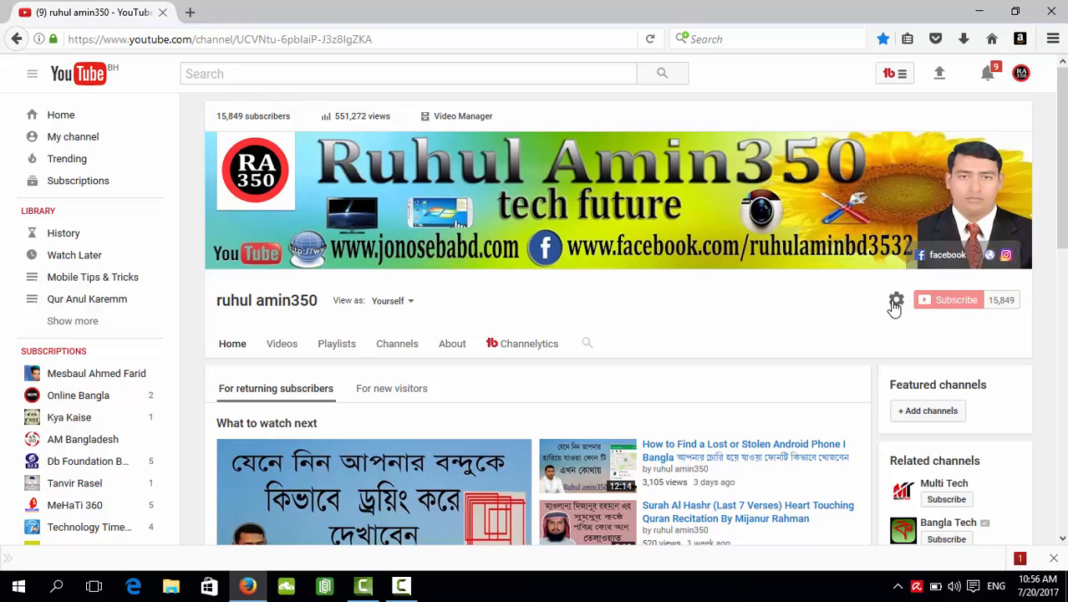
mouse_move(436, 182)
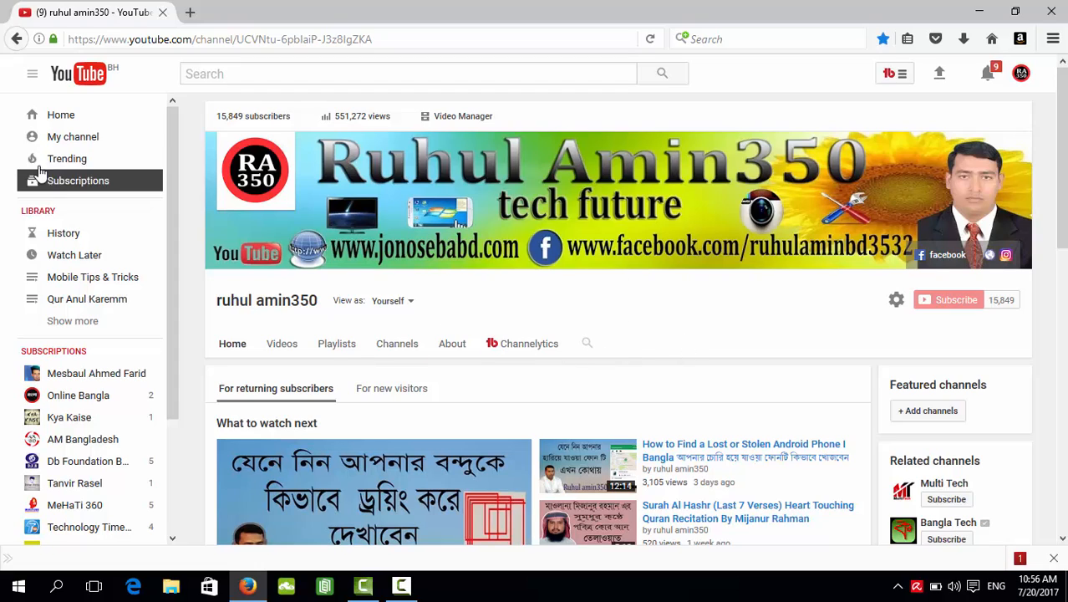
click(479, 122)
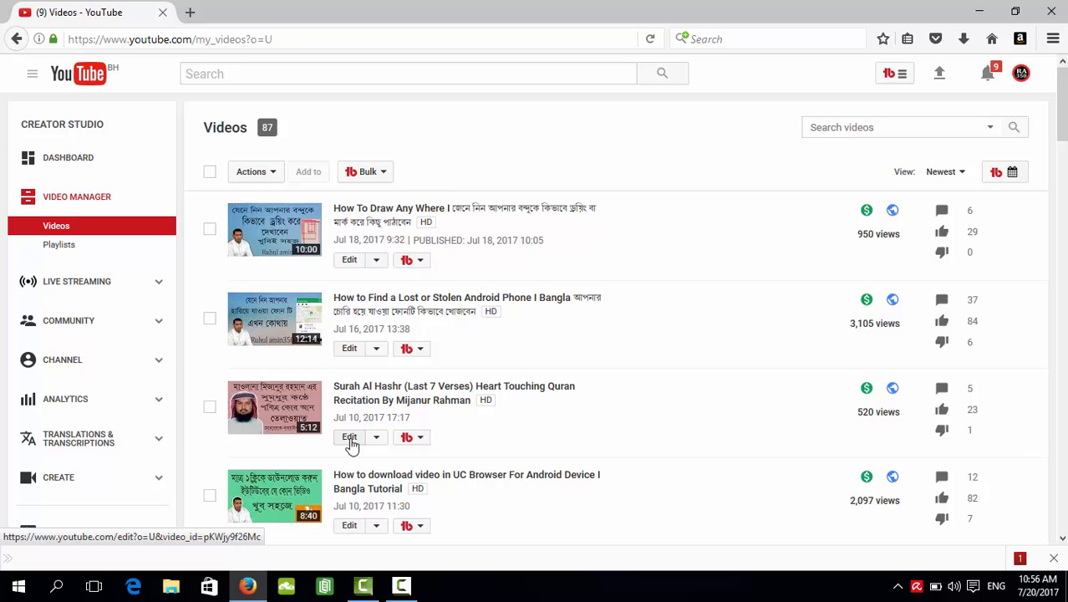
Step: Open the Surah Al Hashr (Last 7 Verses) video and play it muted from 4:45, dismissing the overlay ad
click(283, 410)
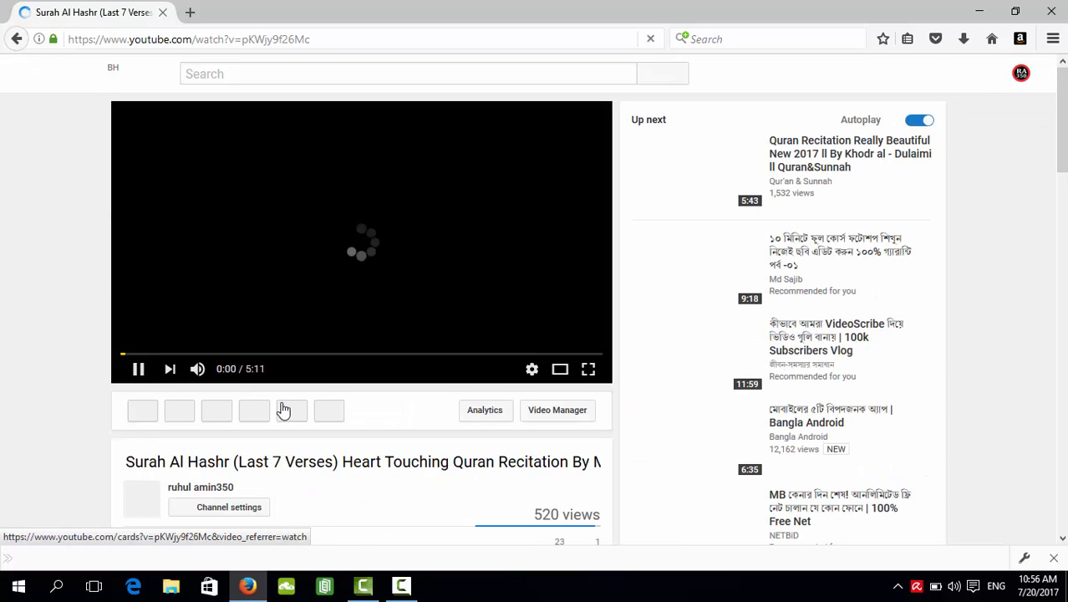
click(138, 368)
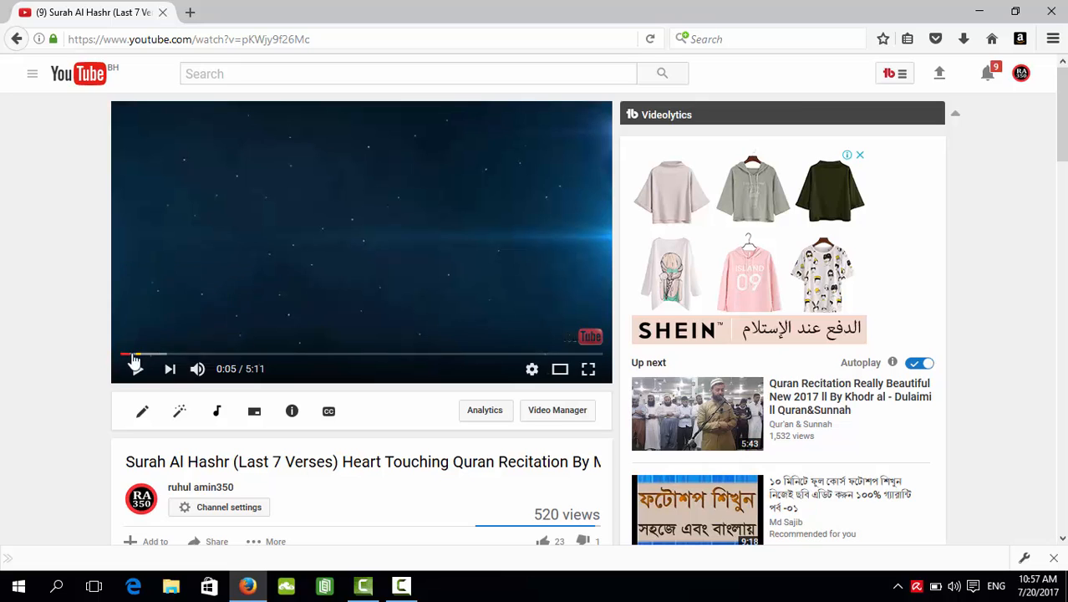
click(574, 356)
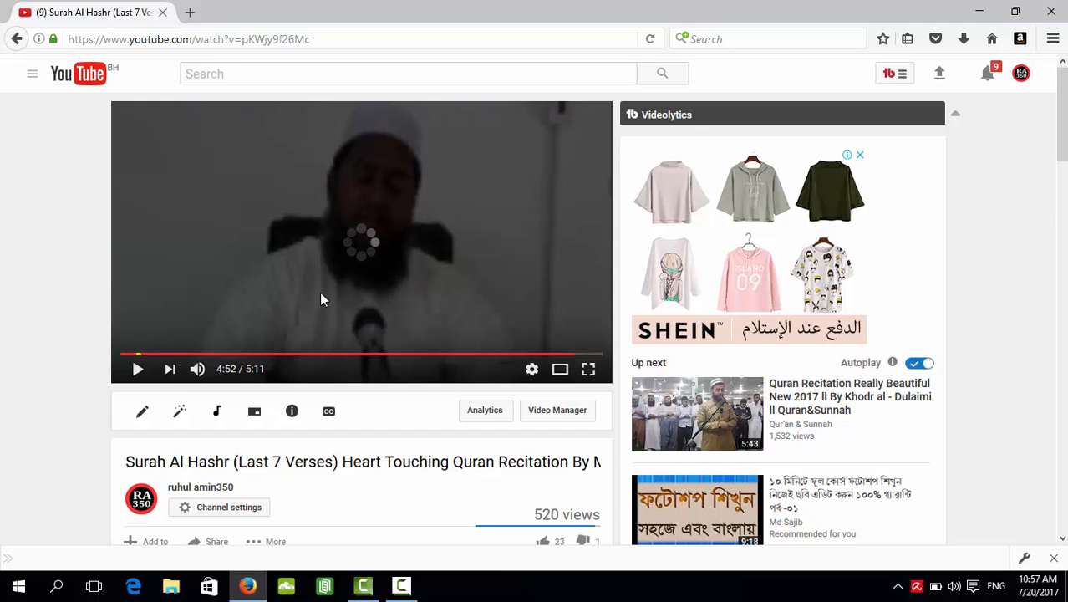
click(139, 370)
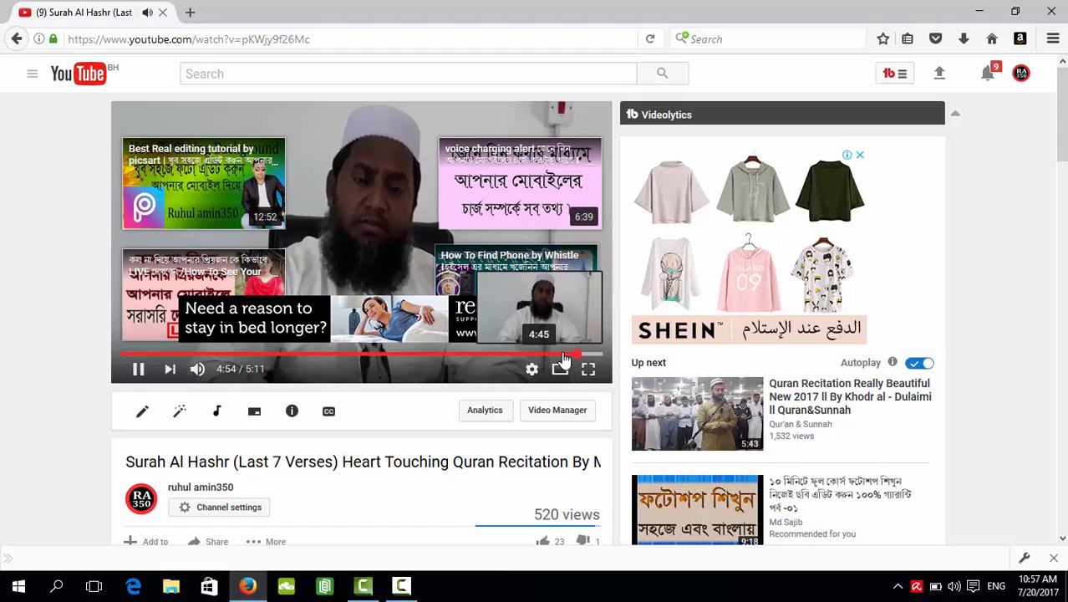
drag(565, 358, 566, 360)
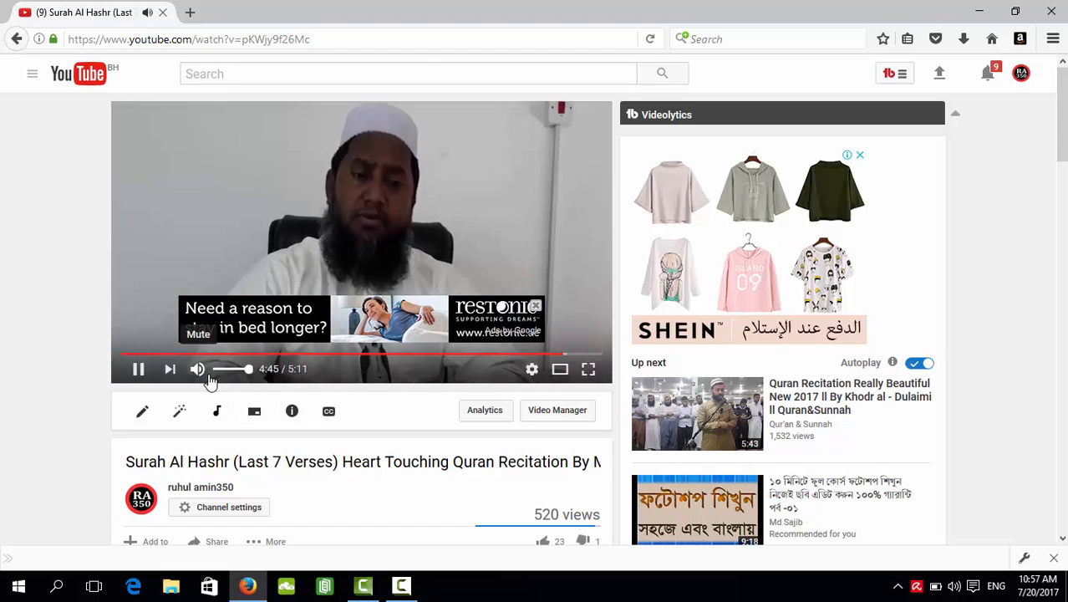
click(199, 372)
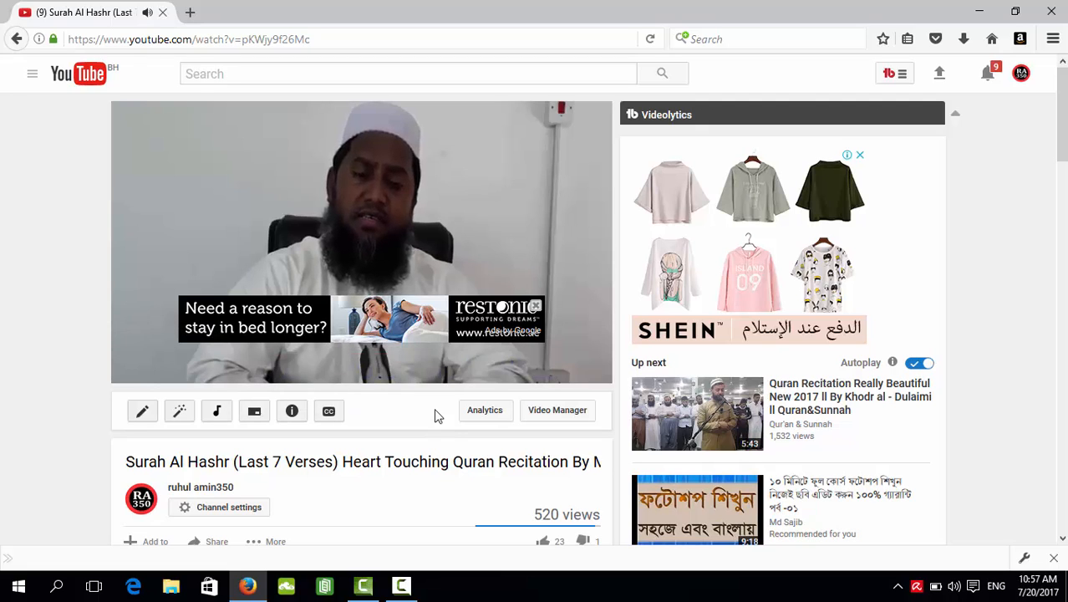
click(535, 306)
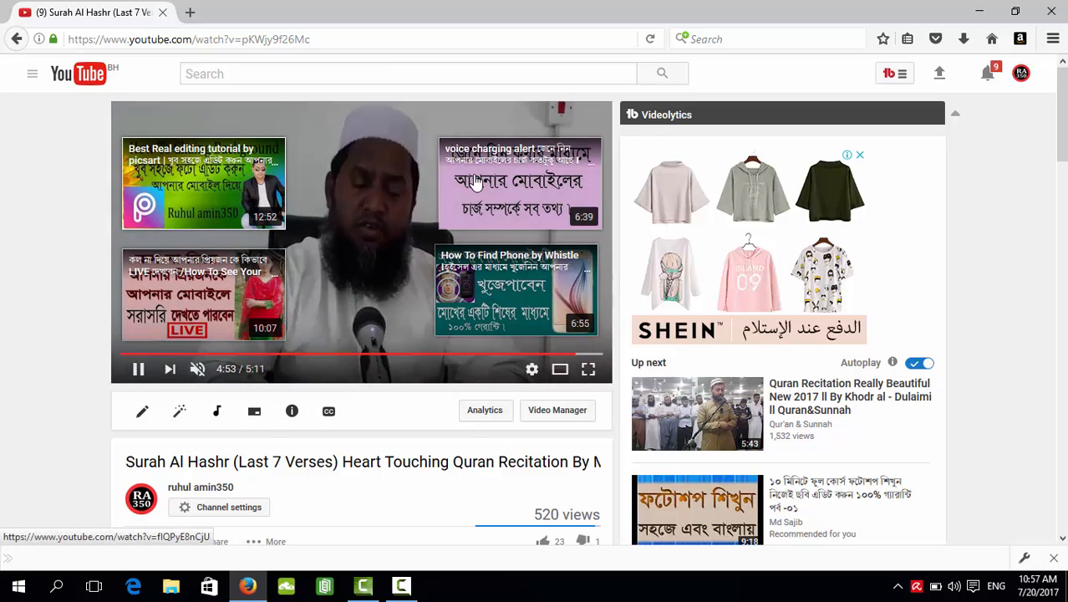
Step: Pause the video at its end-screen cards, follow the "How To See Your…" card and pause the ad that plays
click(139, 370)
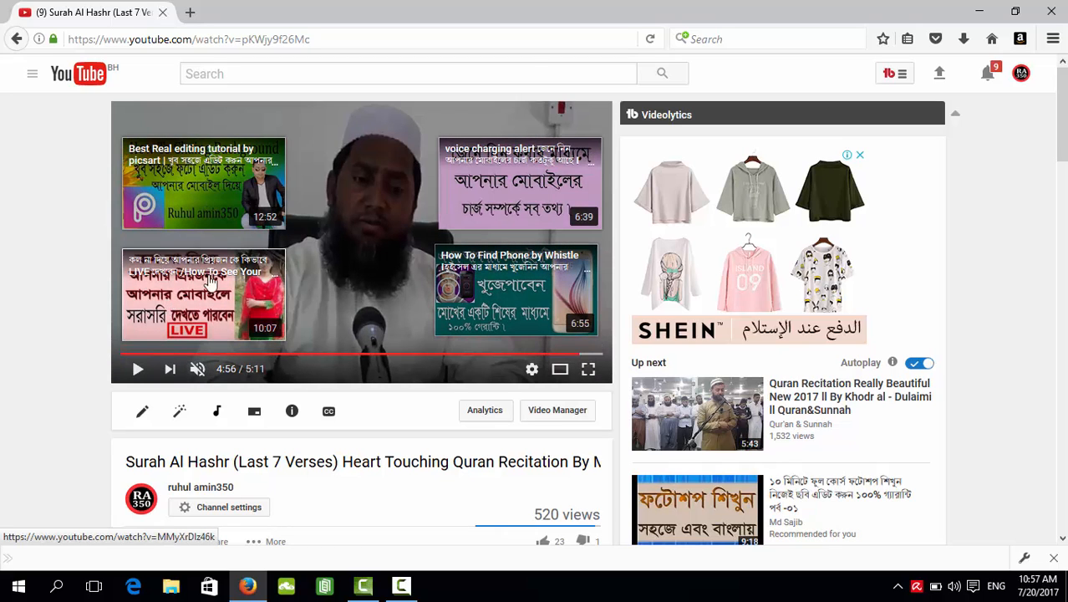
click(224, 302)
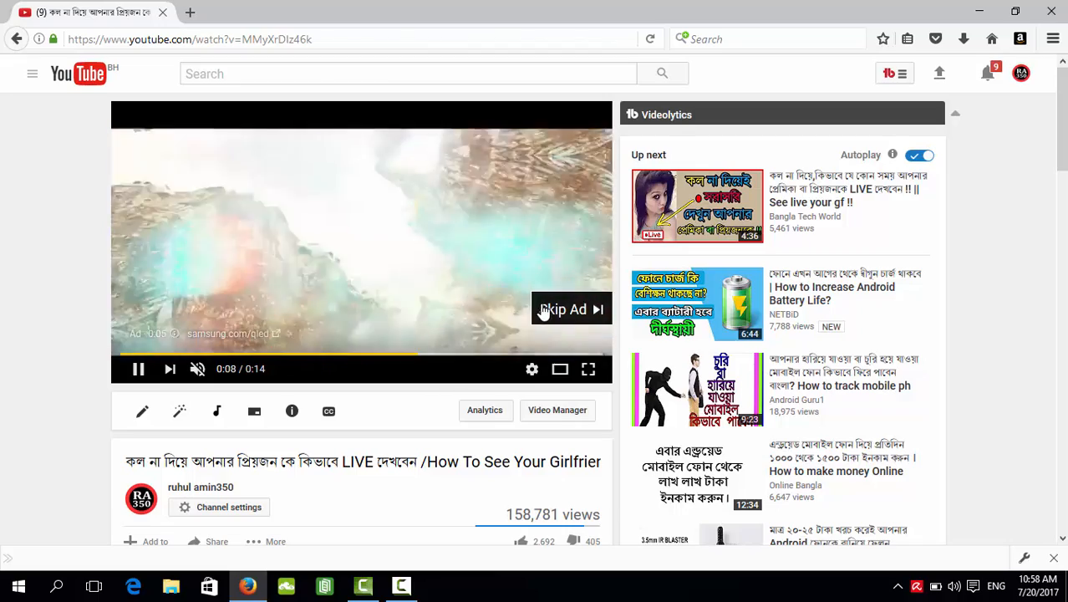
click(137, 370)
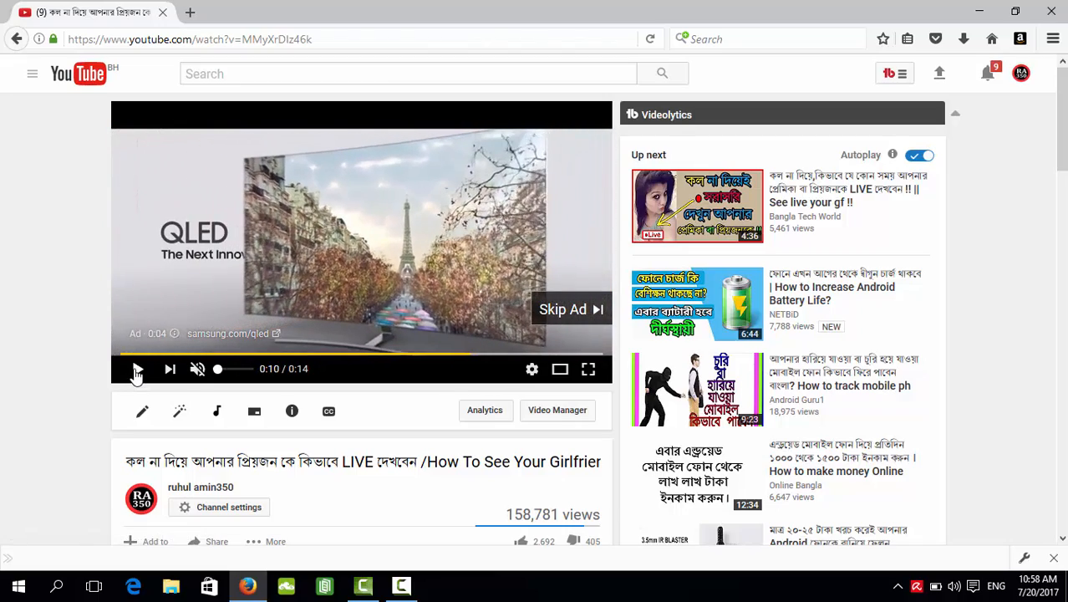
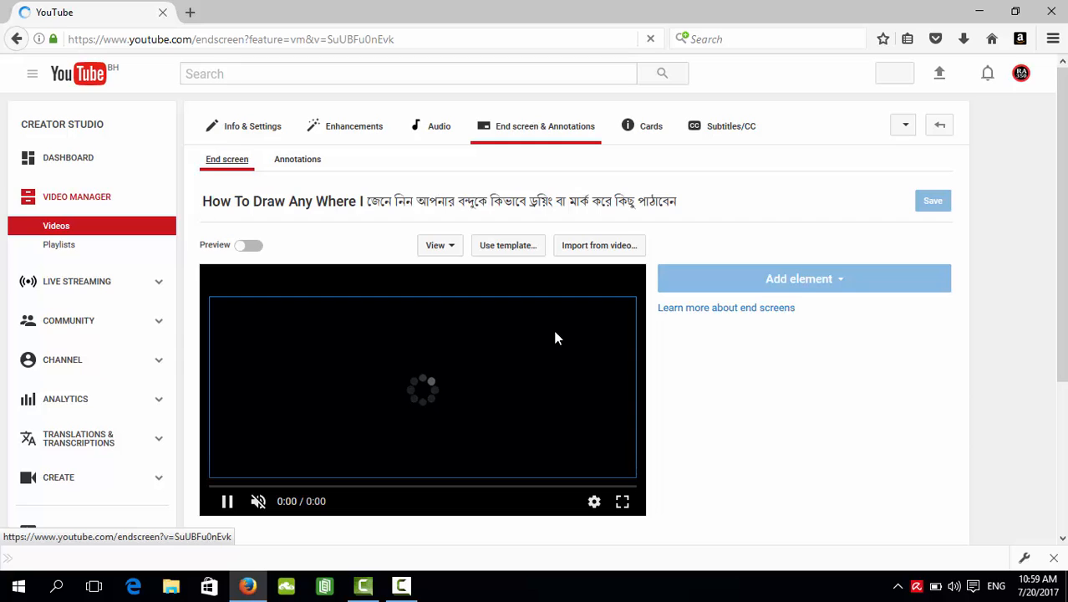
Step: Add a video element to the How To Draw Any Where end screen, featuring the upload "How To Perform SMS Backup And Restore on Android"
scroll(524, 341, down, 2)
scroll(525, 344, down, 1)
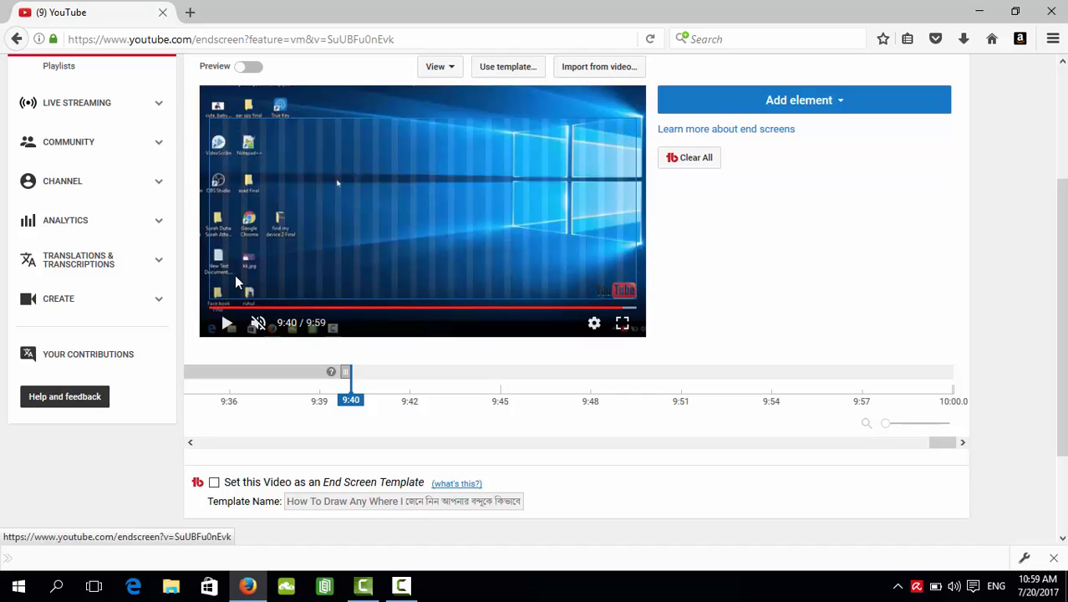
scroll(468, 248, up, 3)
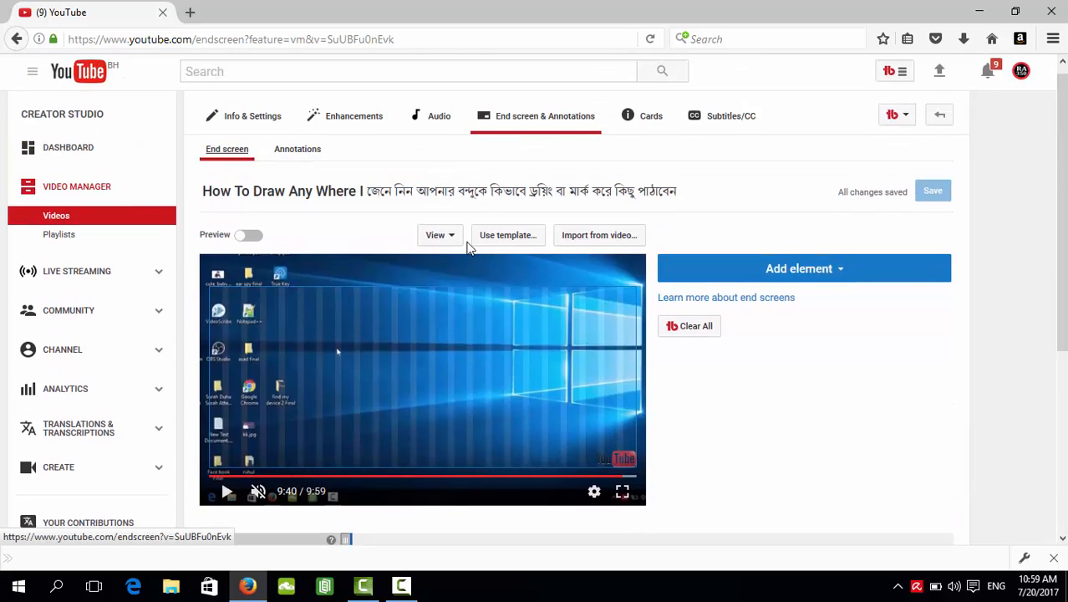
click(848, 289)
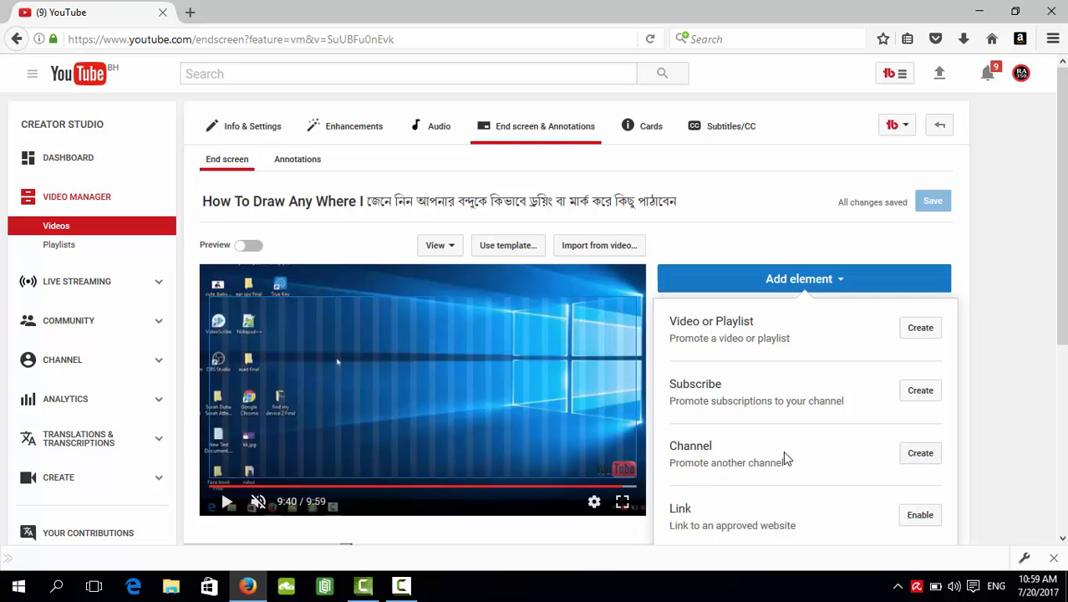
scroll(736, 452, down, 2)
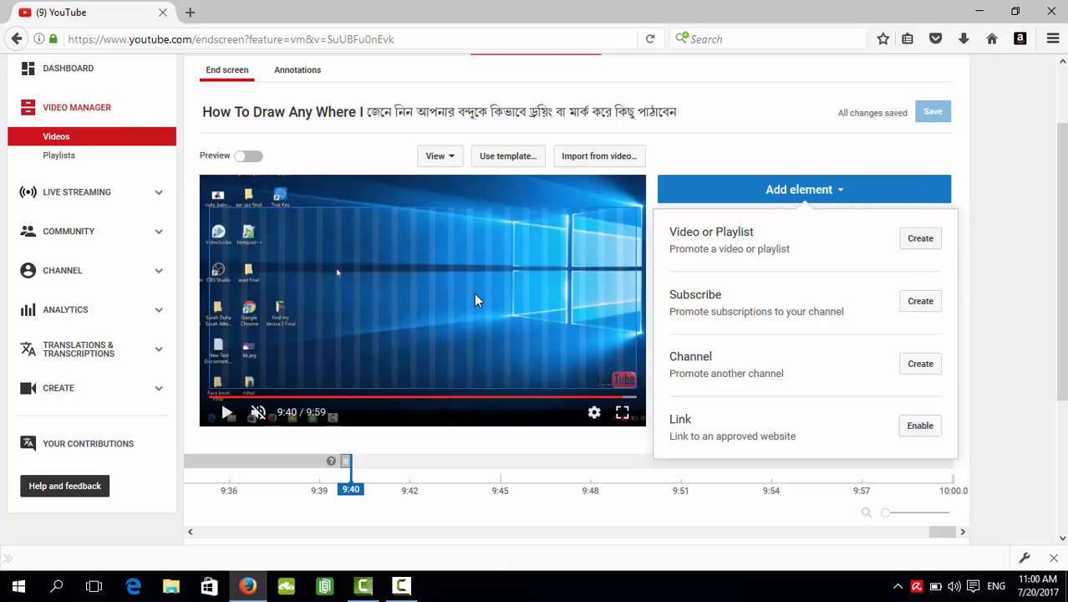
click(924, 240)
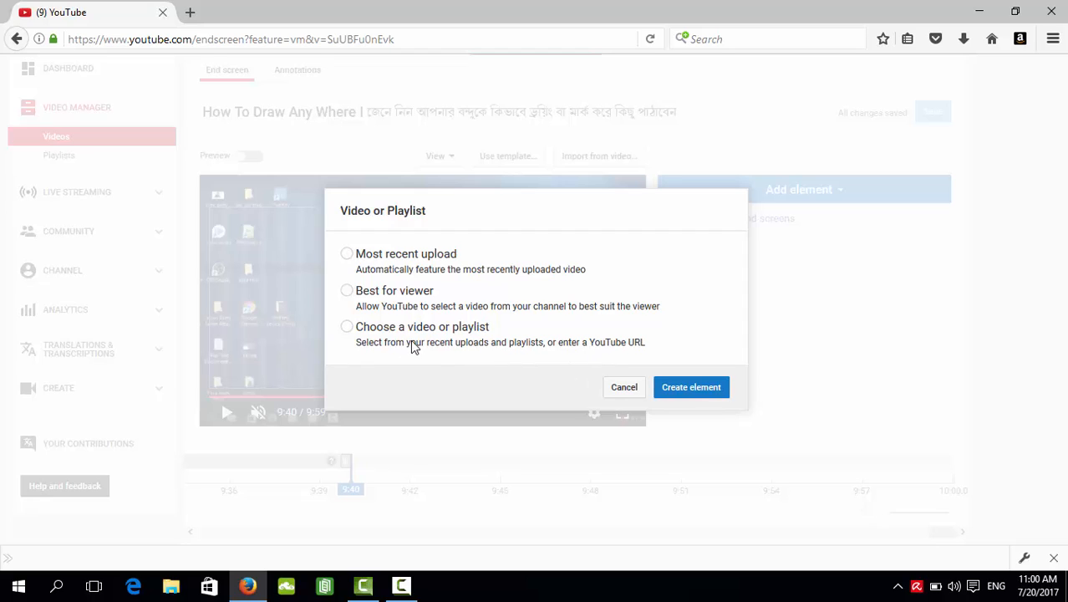
click(347, 326)
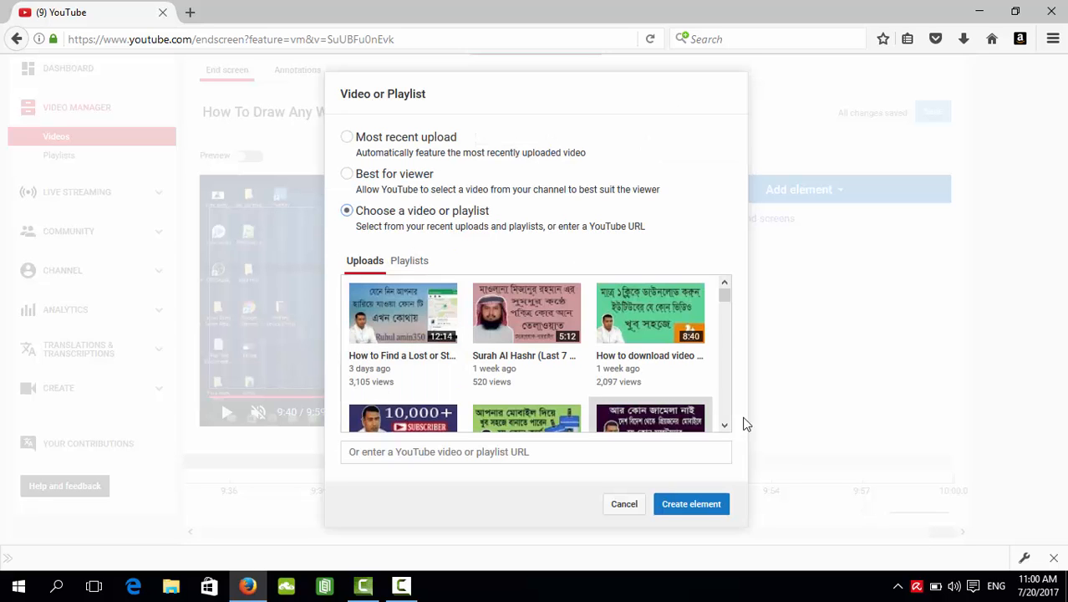
scroll(590, 359, down, 1)
scroll(590, 359, down, 4)
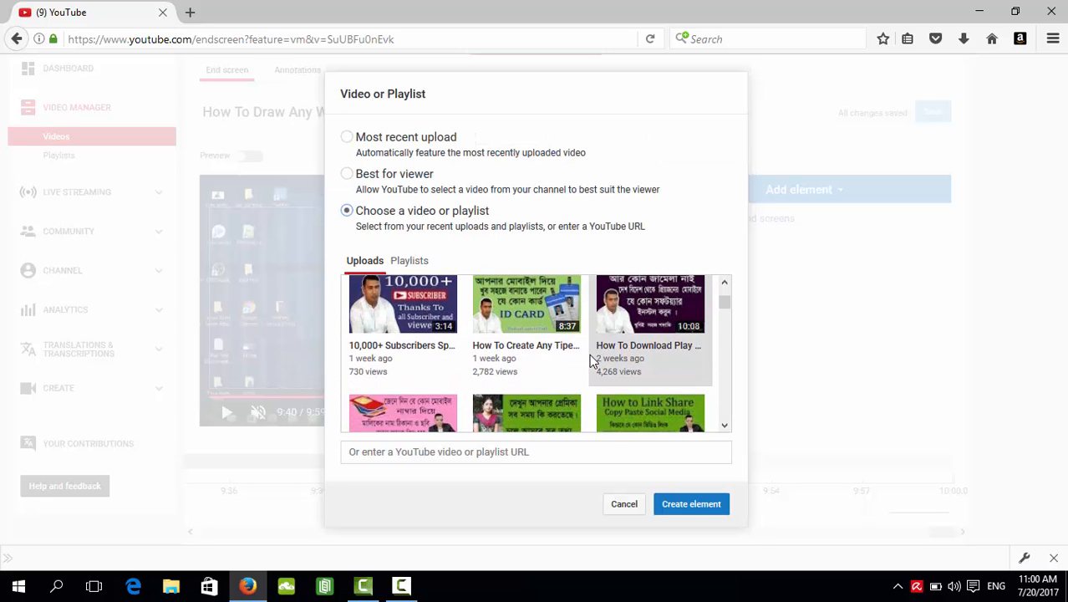
scroll(556, 366, up, 1)
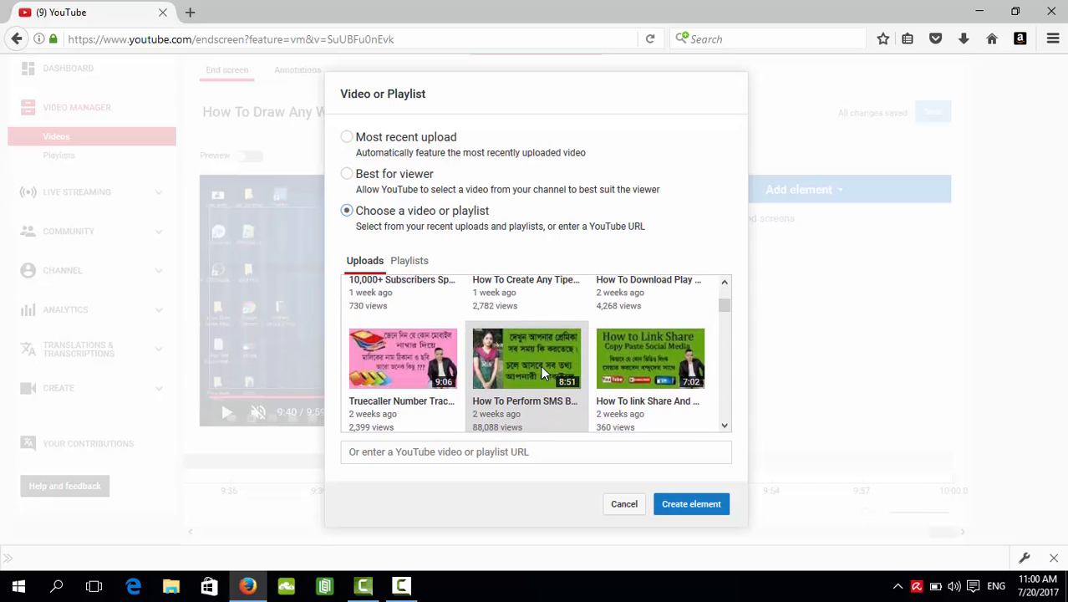
click(518, 356)
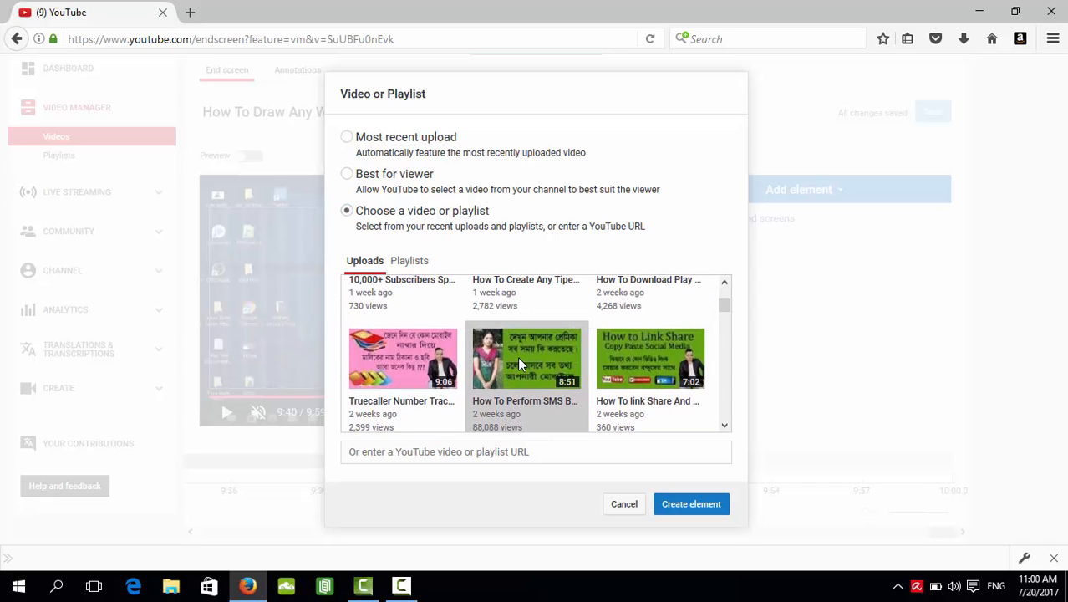
click(723, 505)
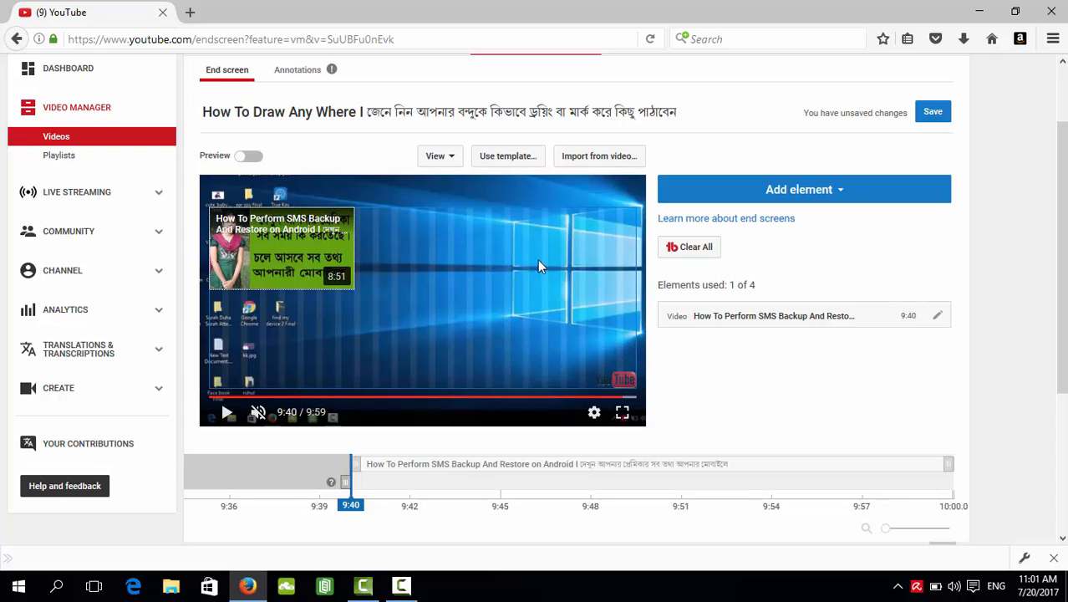
Step: Add the upload "MOBILE TO MOBILE REMOTE ACCESS WITH TEAMVIEWER" as a second video element and place it in the video frame's upper-right corner
click(882, 195)
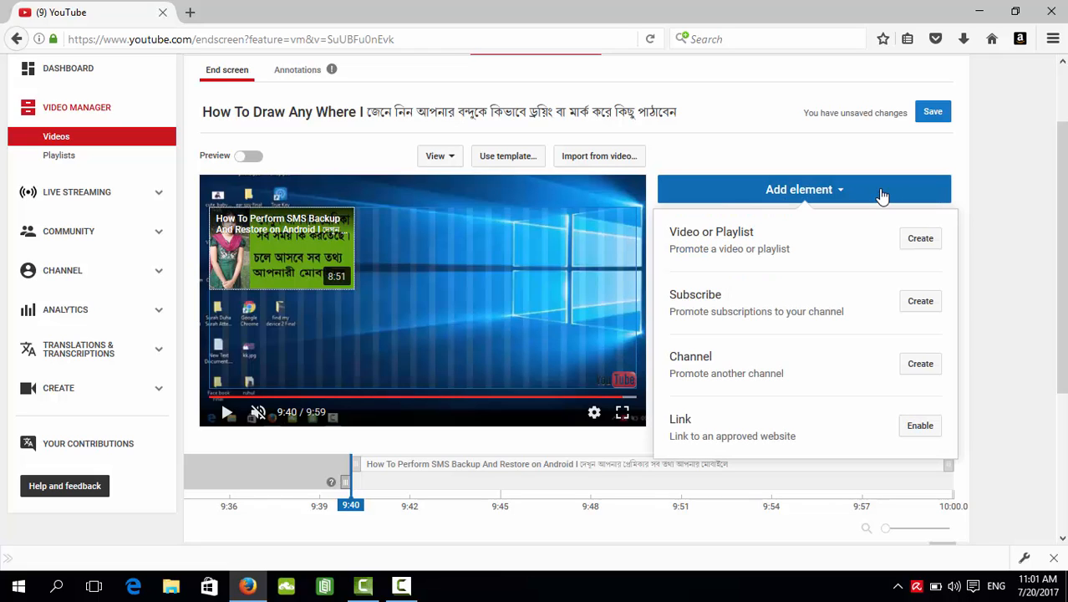
click(921, 241)
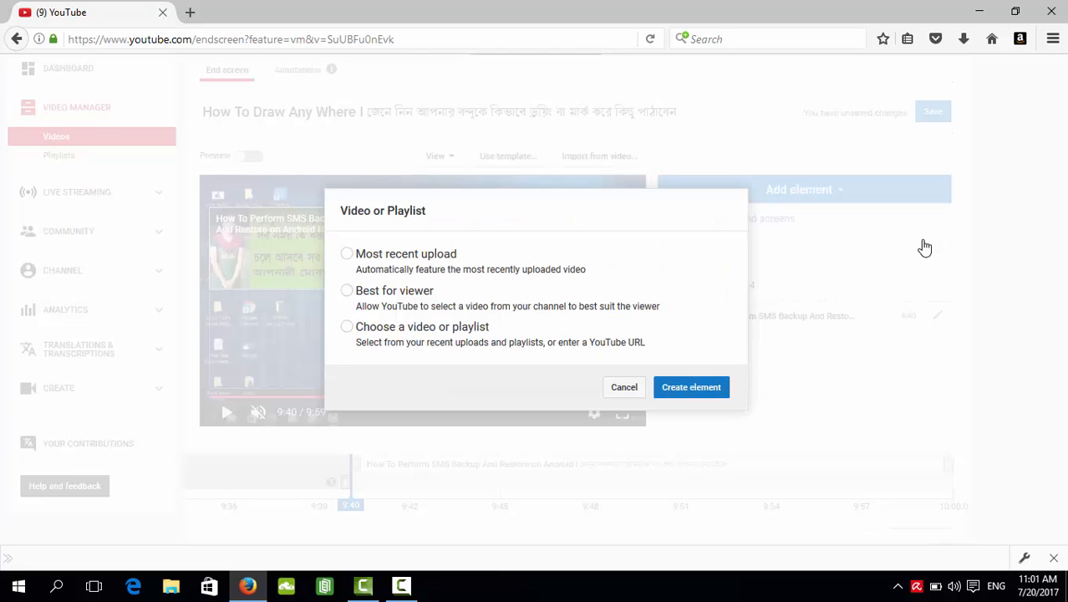
click(348, 327)
scroll(587, 345, down, 3)
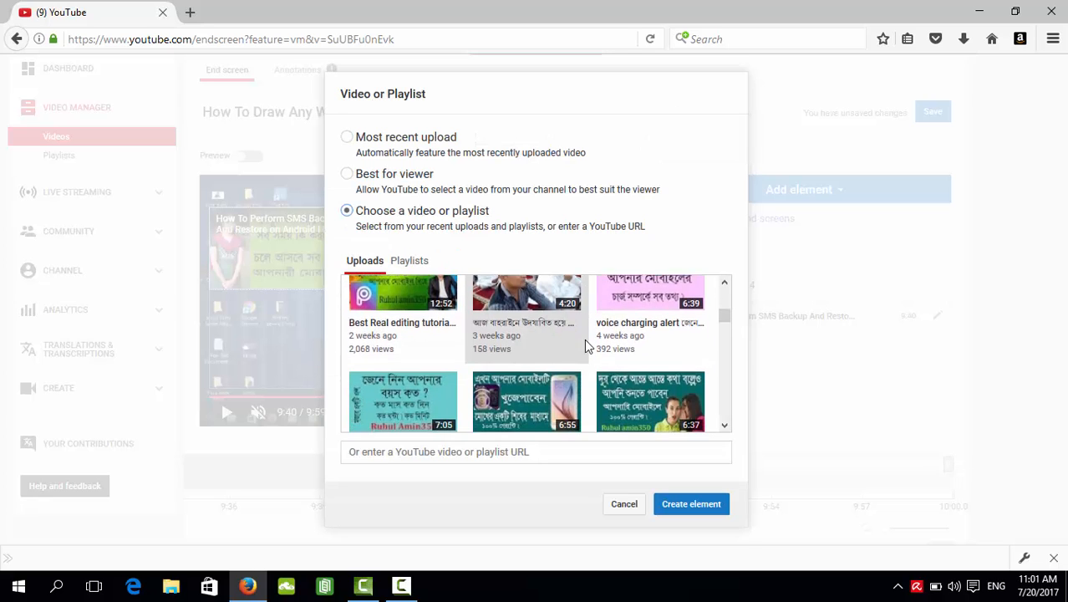
scroll(584, 338, down, 3)
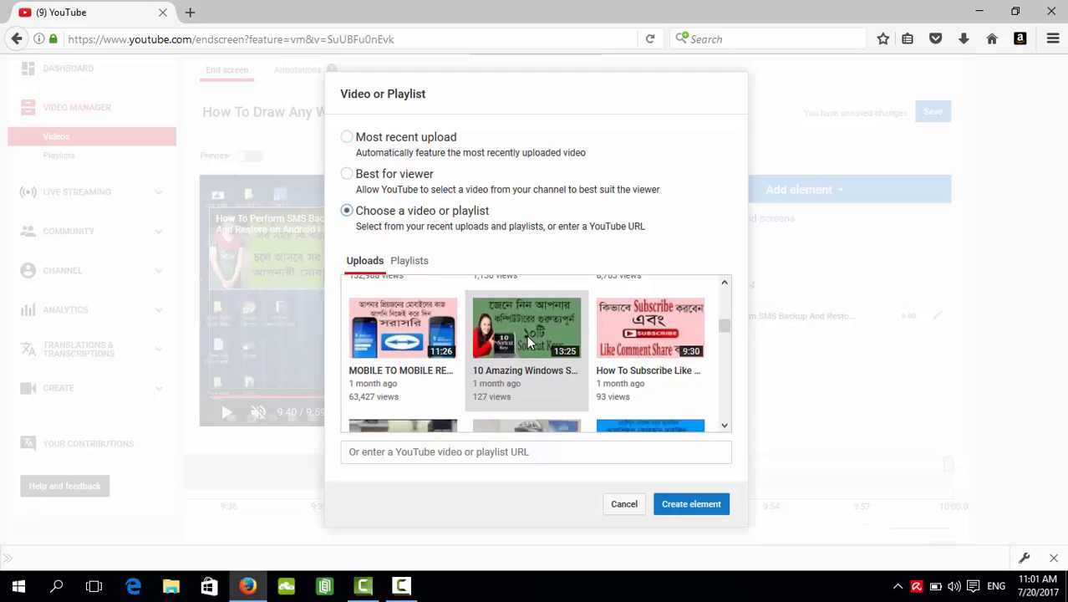
click(389, 342)
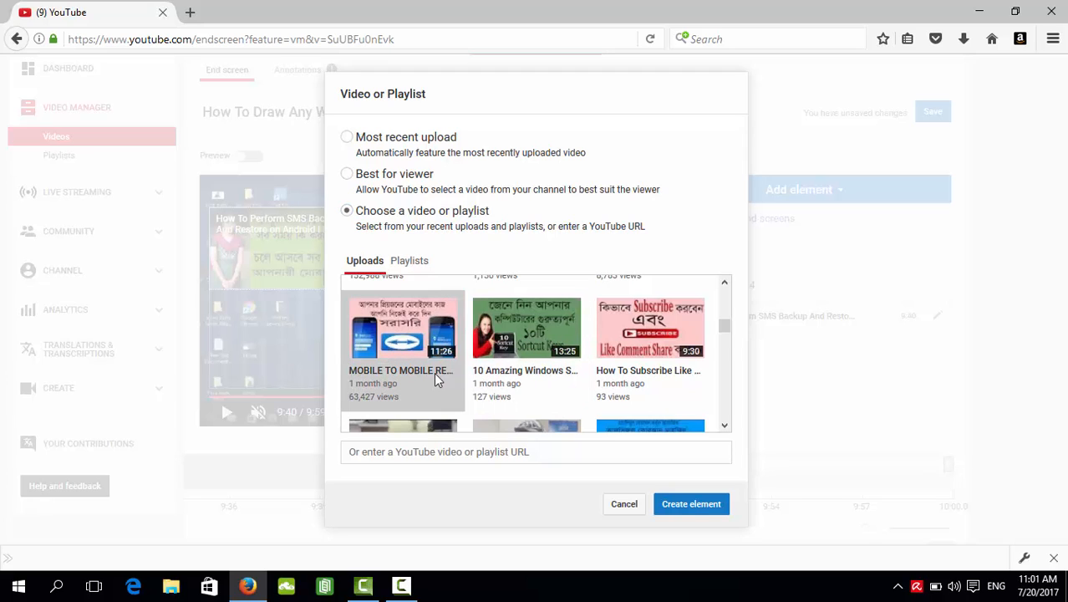
click(691, 506)
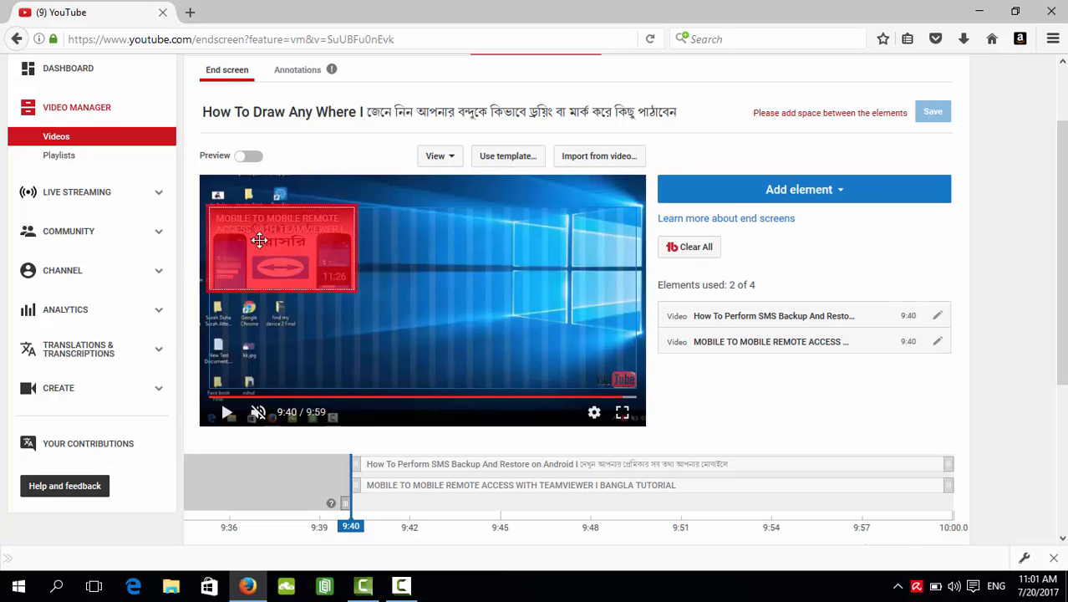
drag(255, 239, 536, 233)
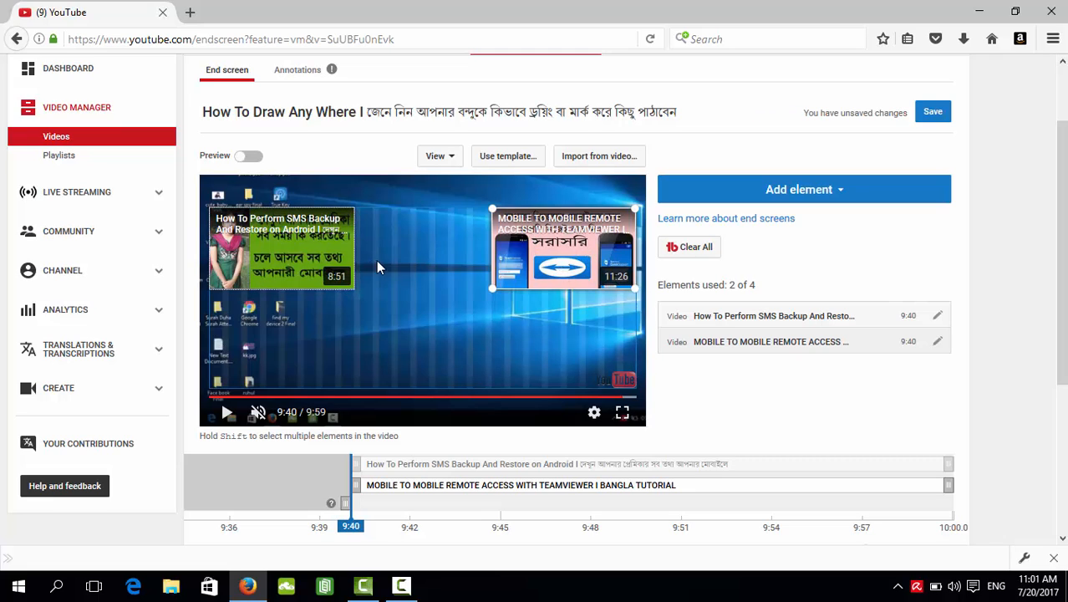
click(879, 200)
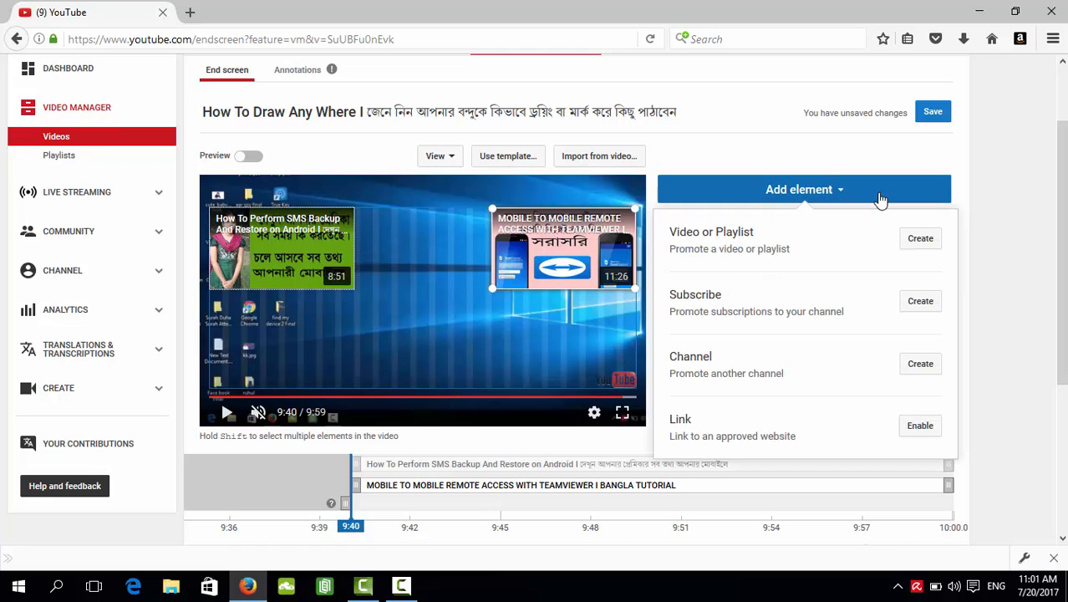
click(932, 244)
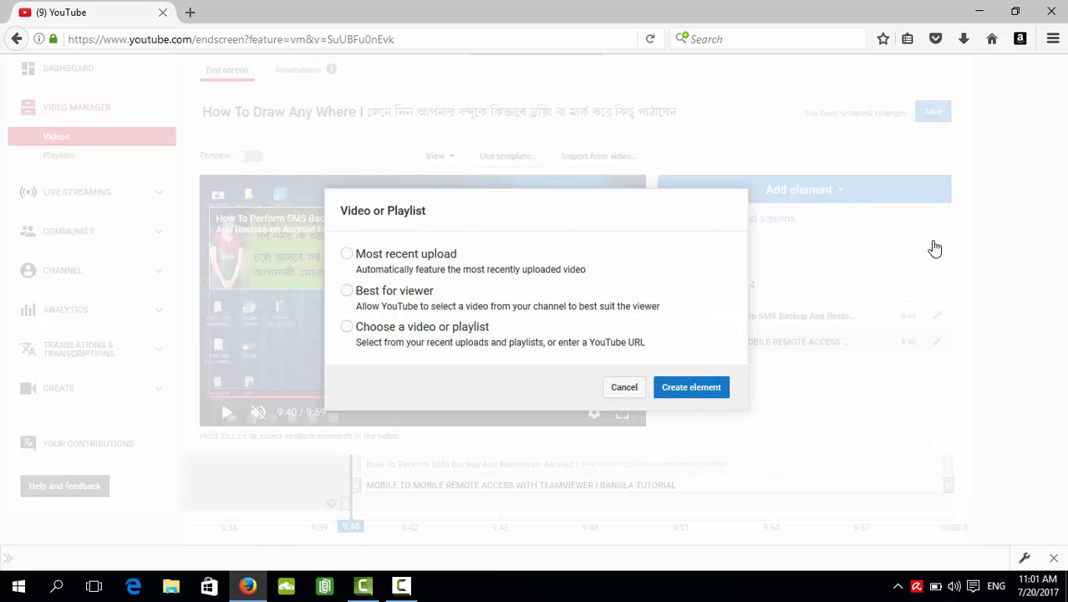
click(352, 331)
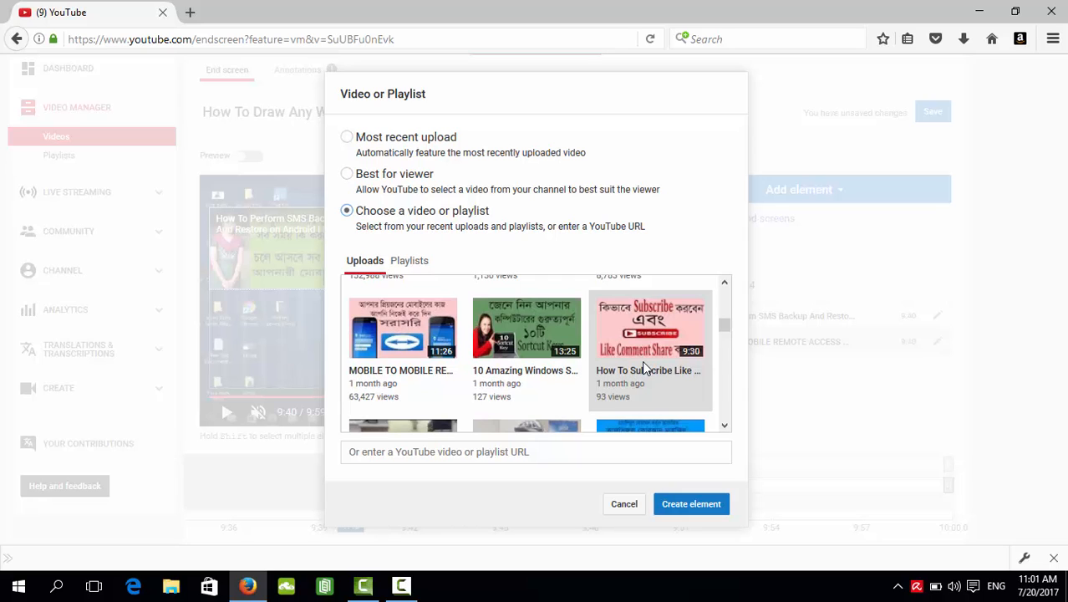
click(624, 505)
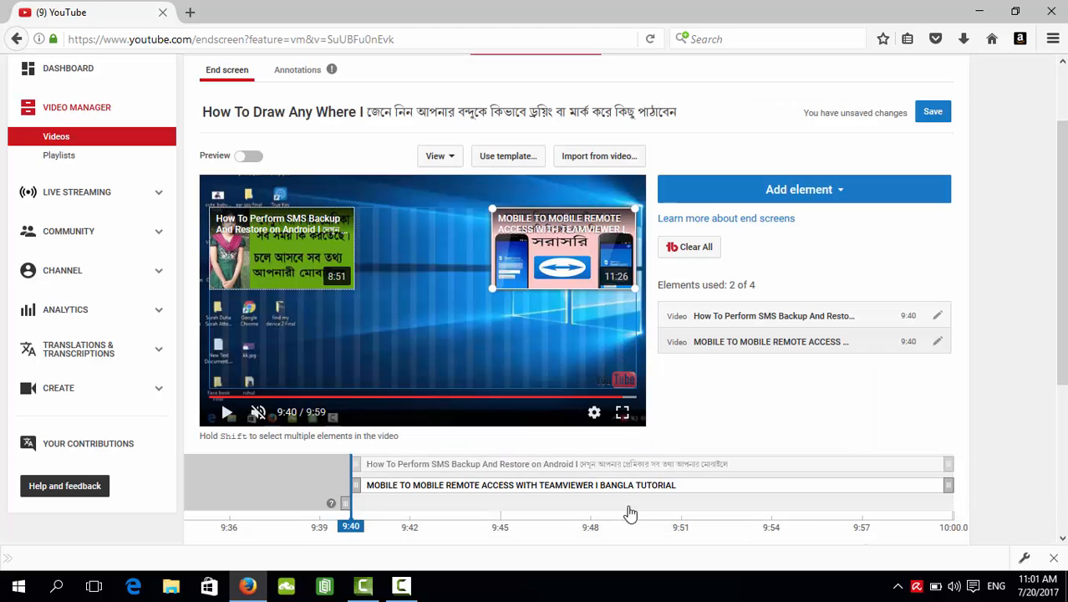
Step: Add a Subscribe element to the end screen and place it in the lower centre of the frame, between the two video elements
click(872, 196)
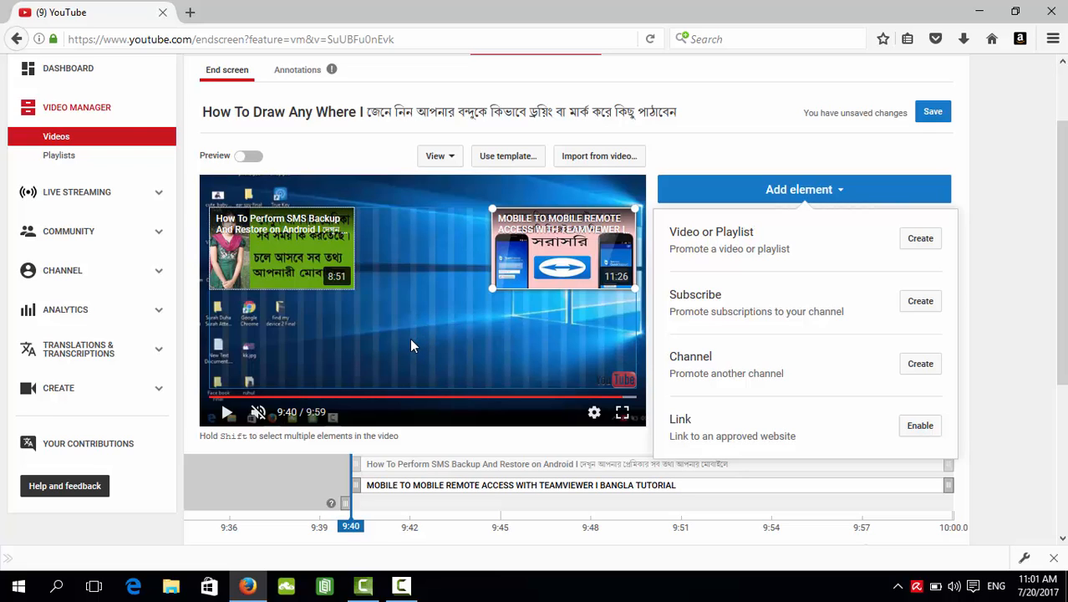
click(930, 307)
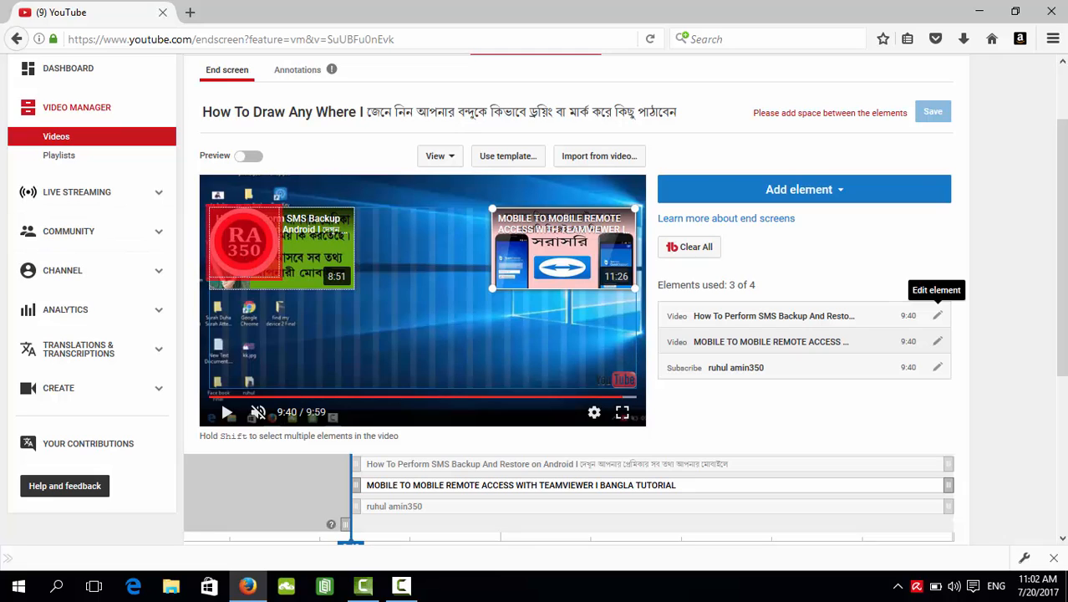
drag(244, 244, 418, 351)
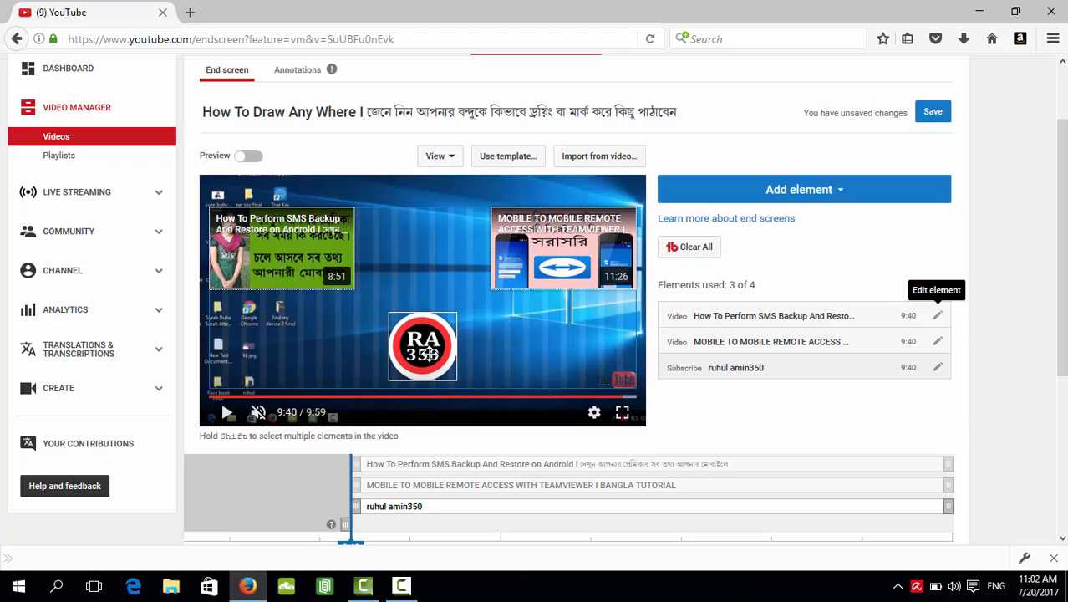
drag(428, 354, 428, 345)
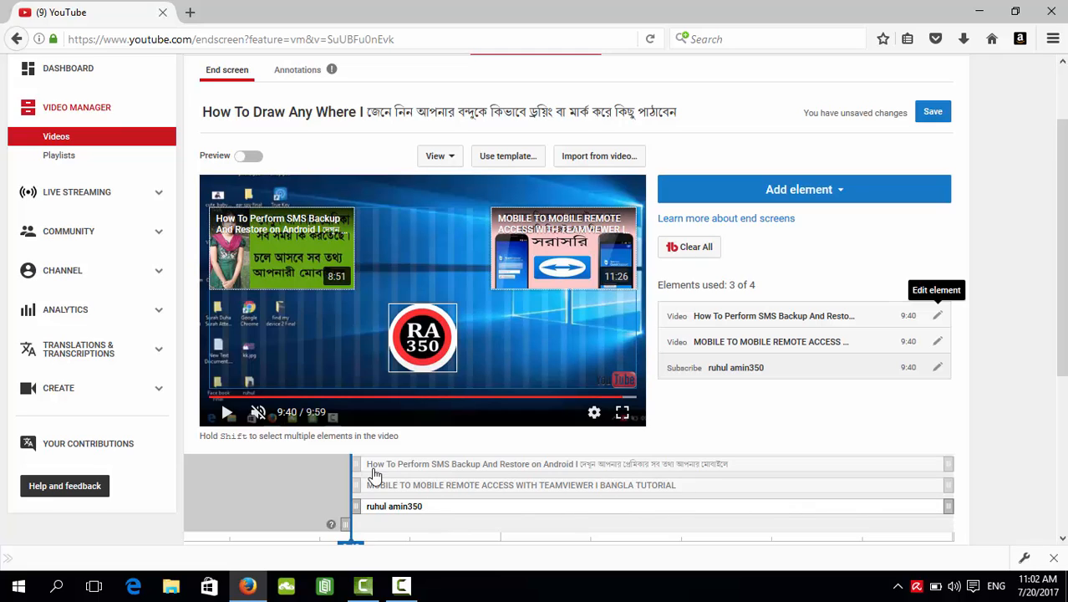
Step: Try delaying the start of the MOBILE TO MOBILE REMOTE ACCESS element on the timeline, and return it to 9:40
drag(357, 465, 360, 493)
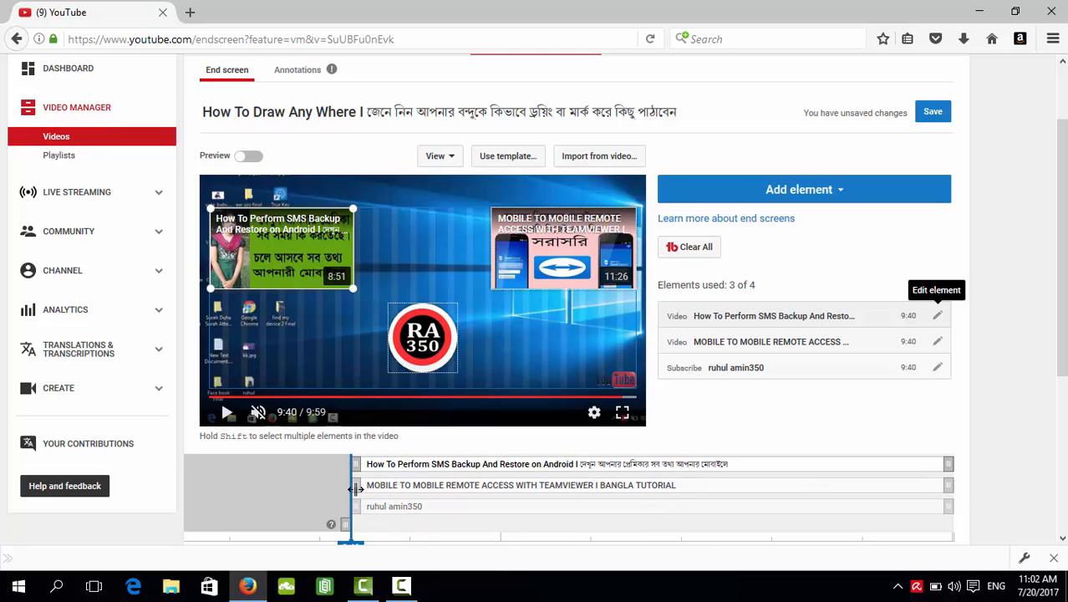
drag(357, 489, 608, 504)
drag(584, 512, 336, 510)
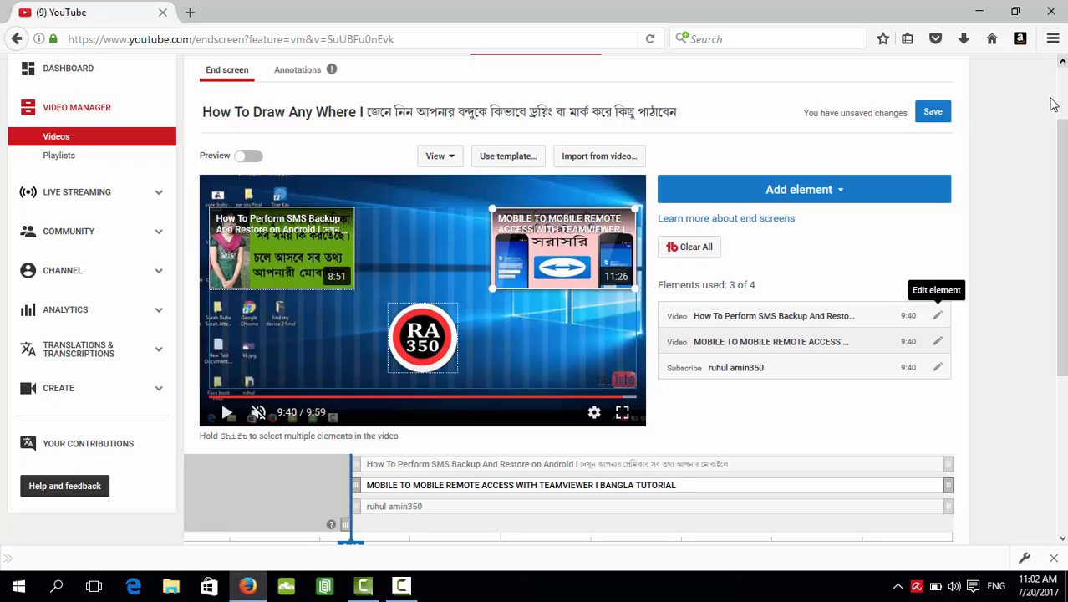
Step: Save the end screen of How To Draw Any Where and go to the own channel page
click(933, 113)
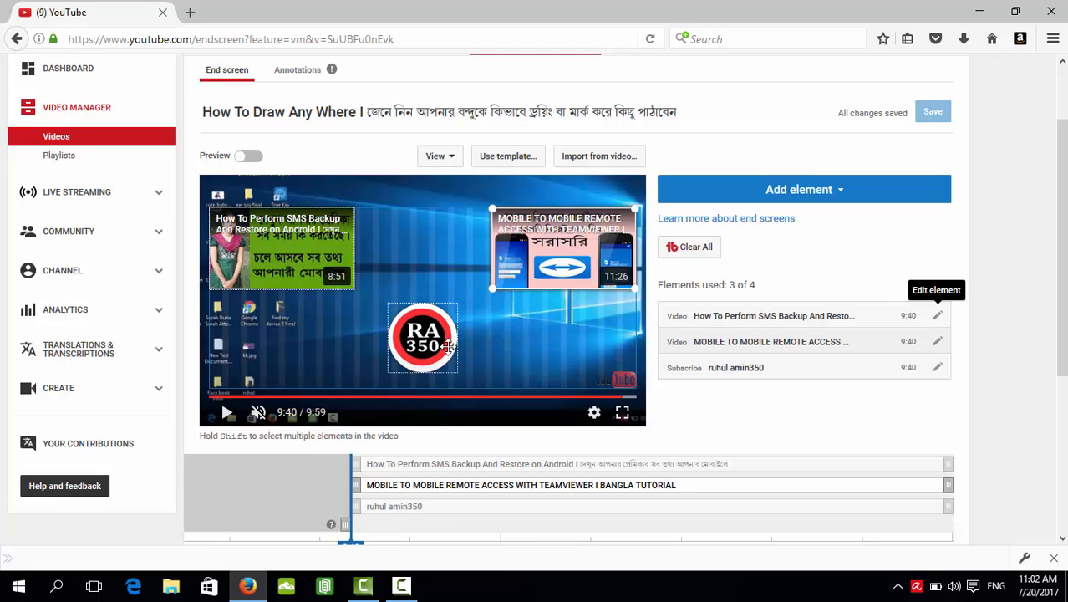
scroll(75, 100, up, 2)
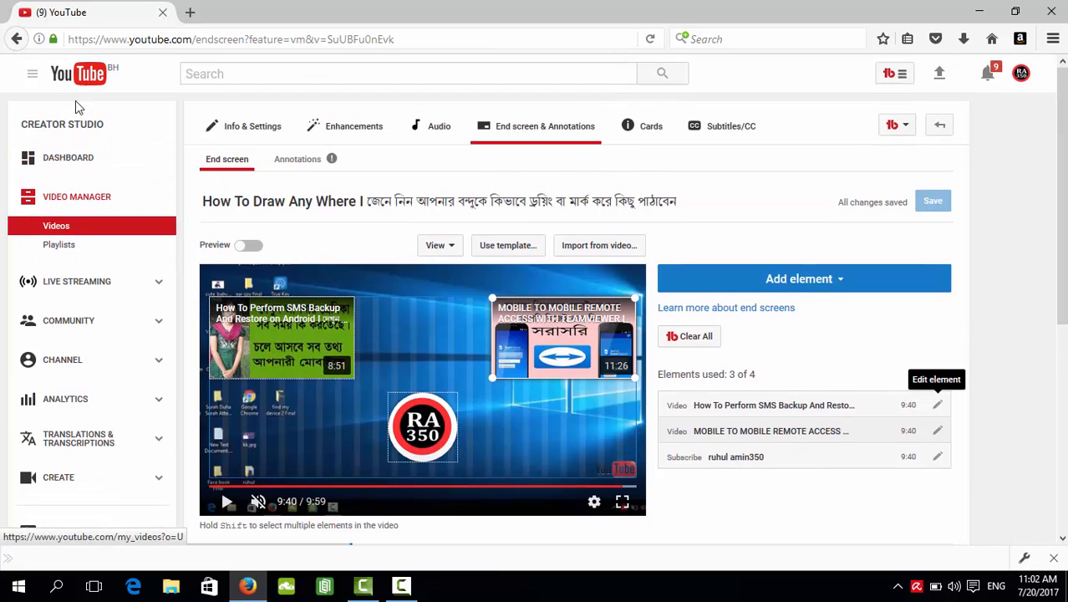
click(33, 76)
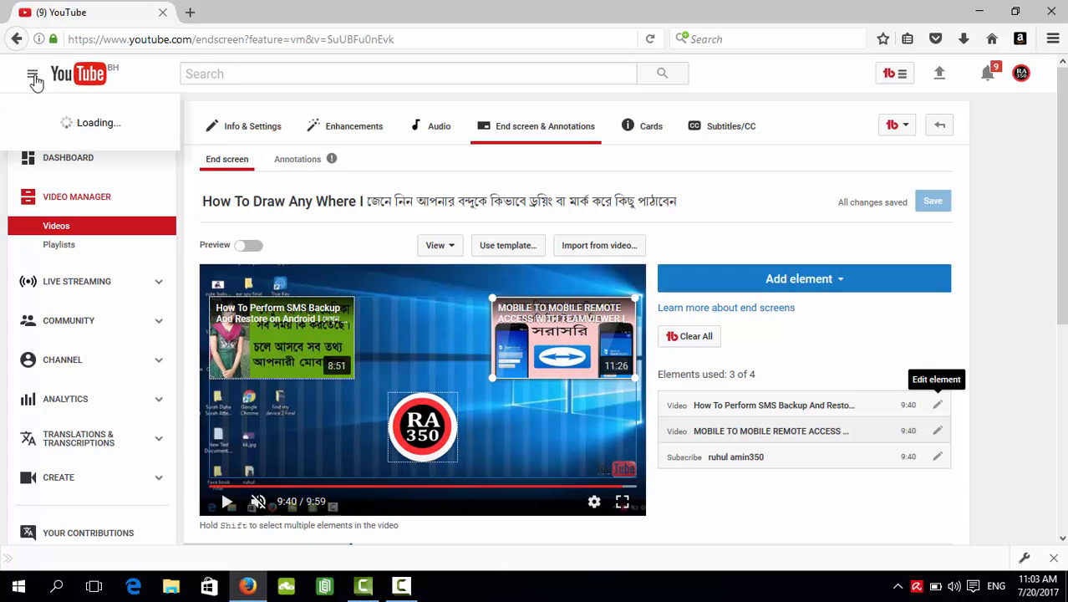
click(71, 147)
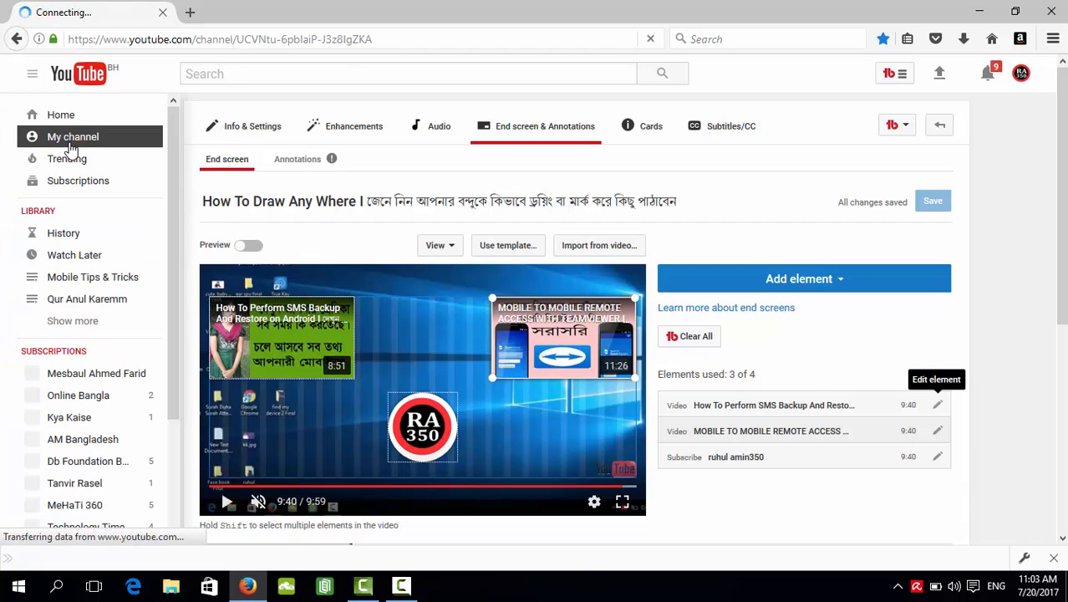
Step: Open the How To Draw Any Where video from the channel's uploads
scroll(505, 351, down, 3)
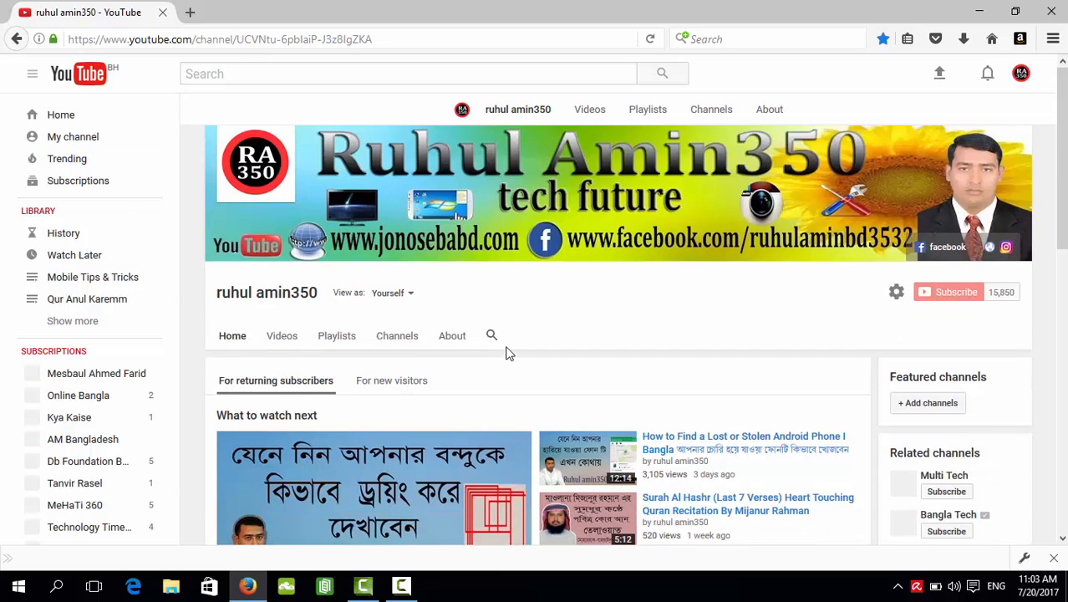
scroll(511, 321, down, 3)
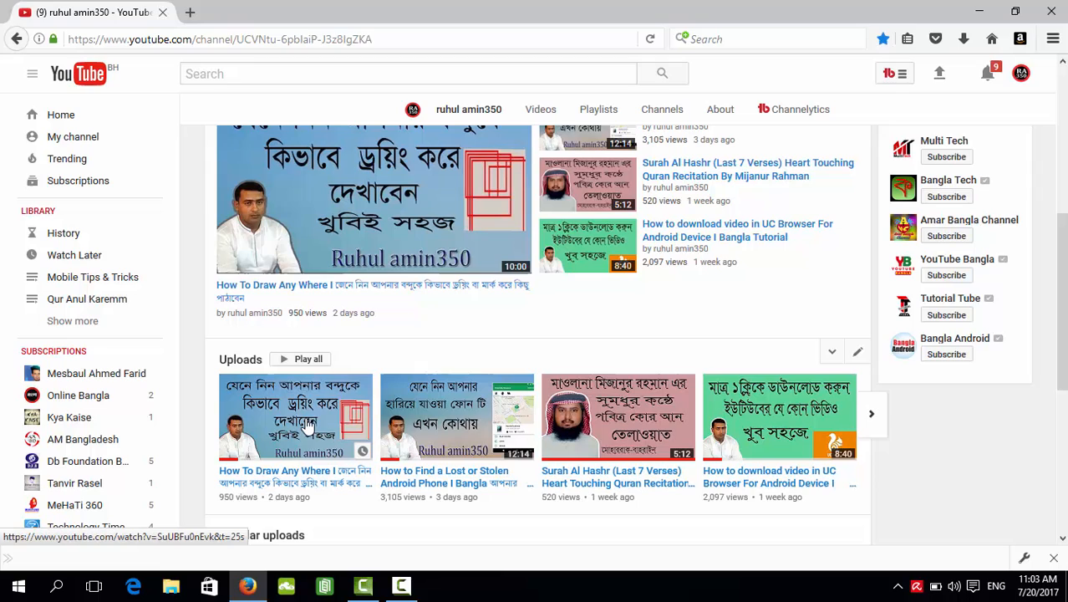
click(309, 426)
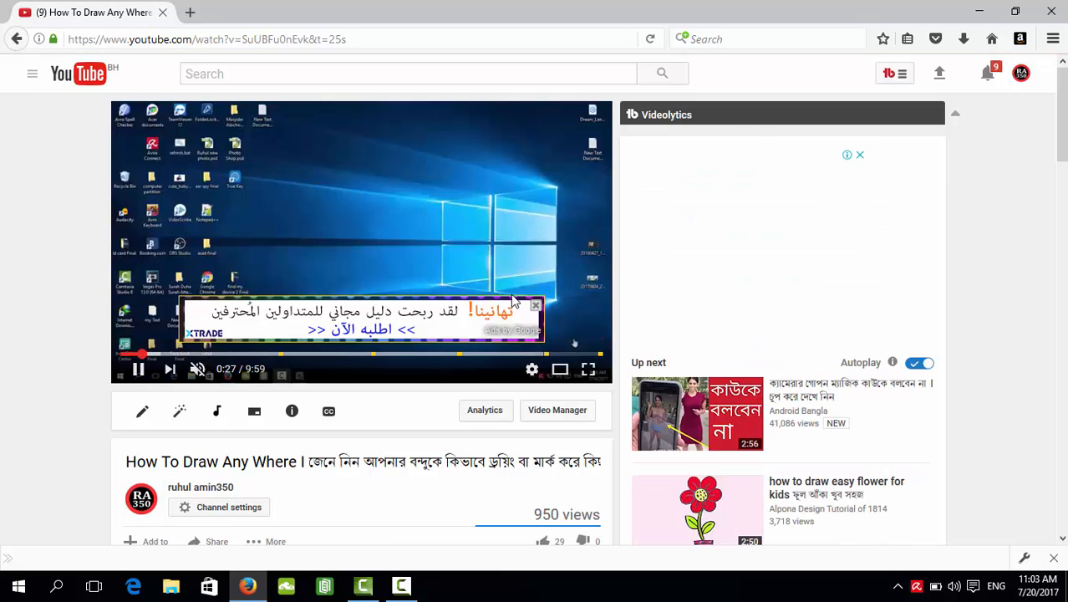
Step: Dismiss the overlay ad and play the video's last half minute to check the end-screen elements
click(536, 307)
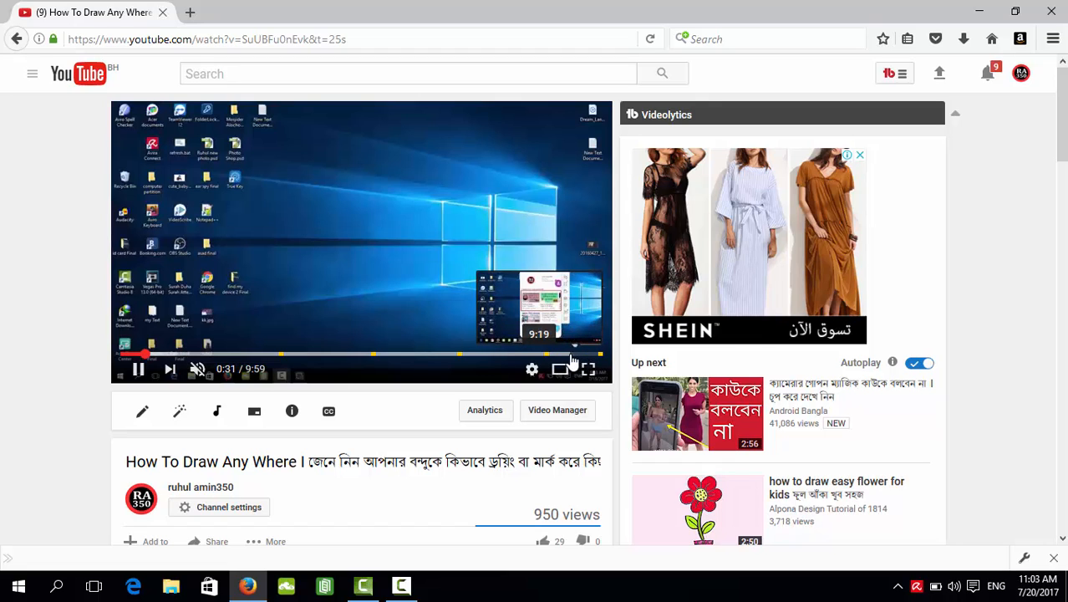
click(568, 358)
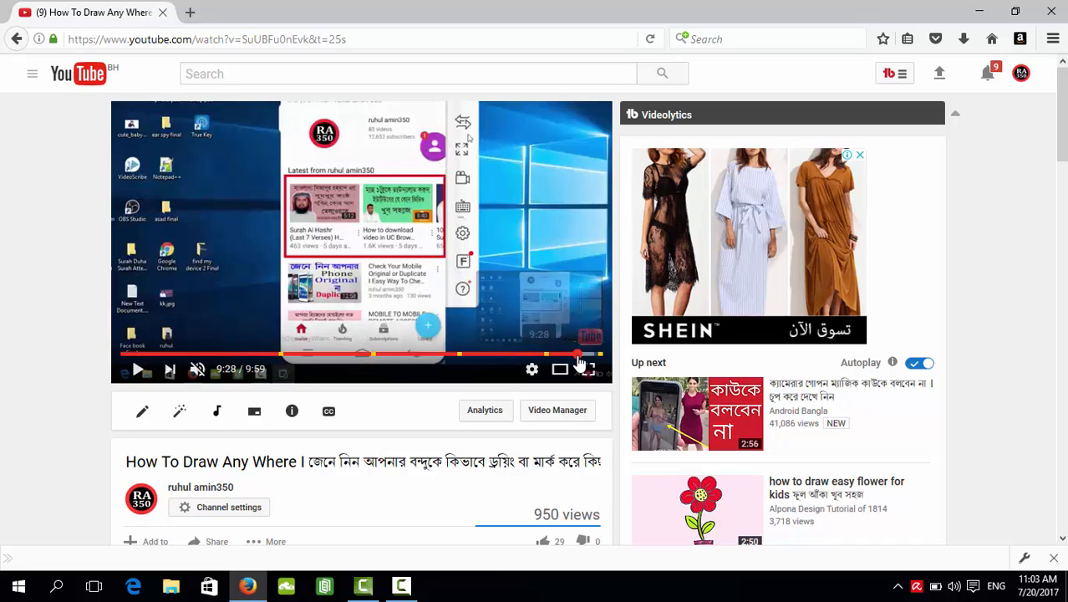
drag(578, 356, 583, 360)
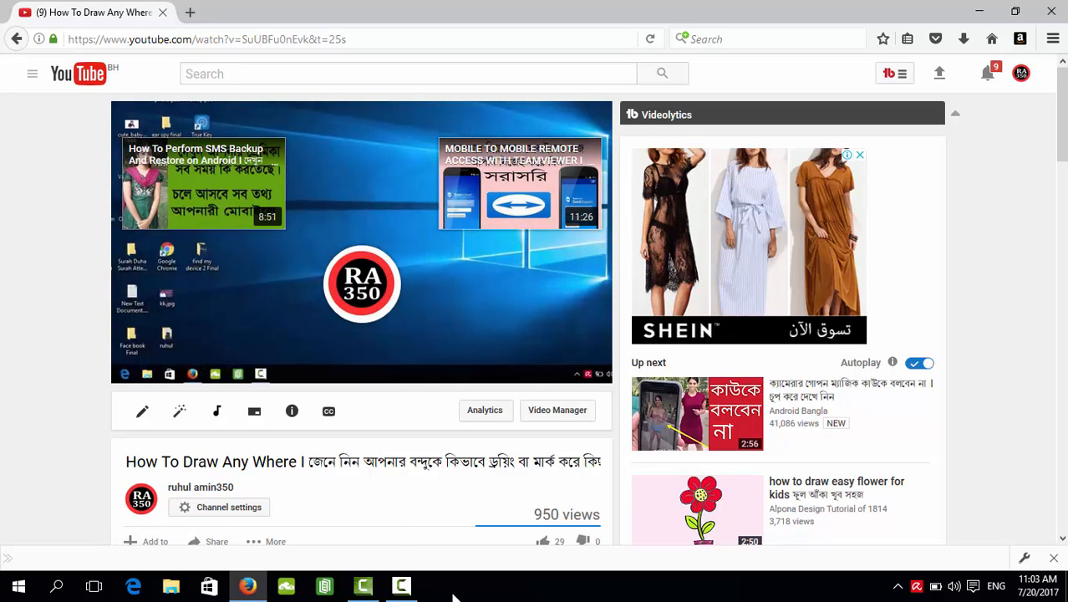
mouse_move(363, 296)
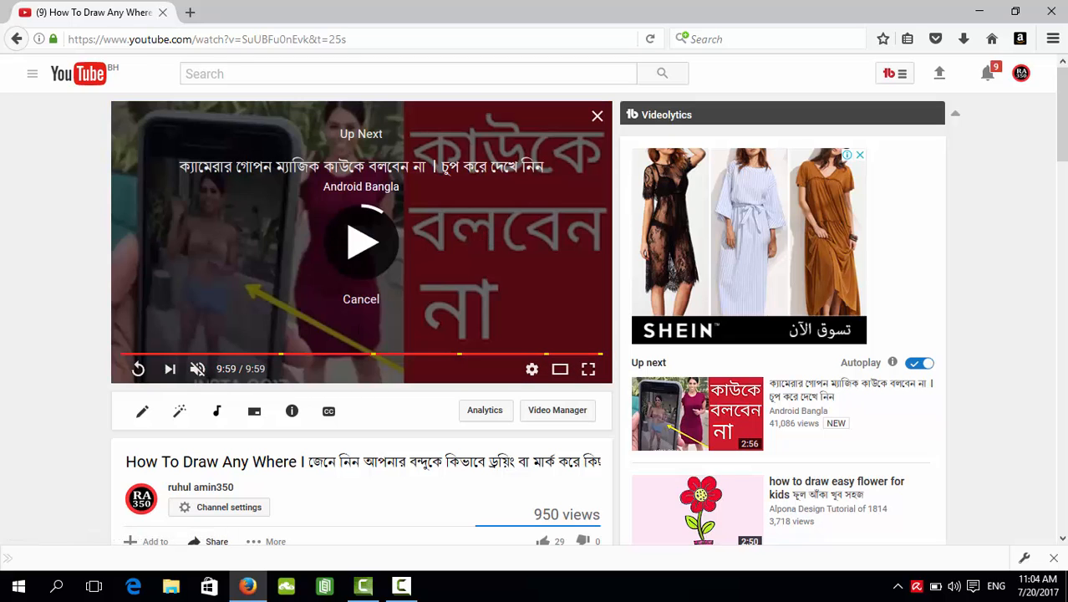
Step: Return to the channel page and open the Video Manager
click(15, 39)
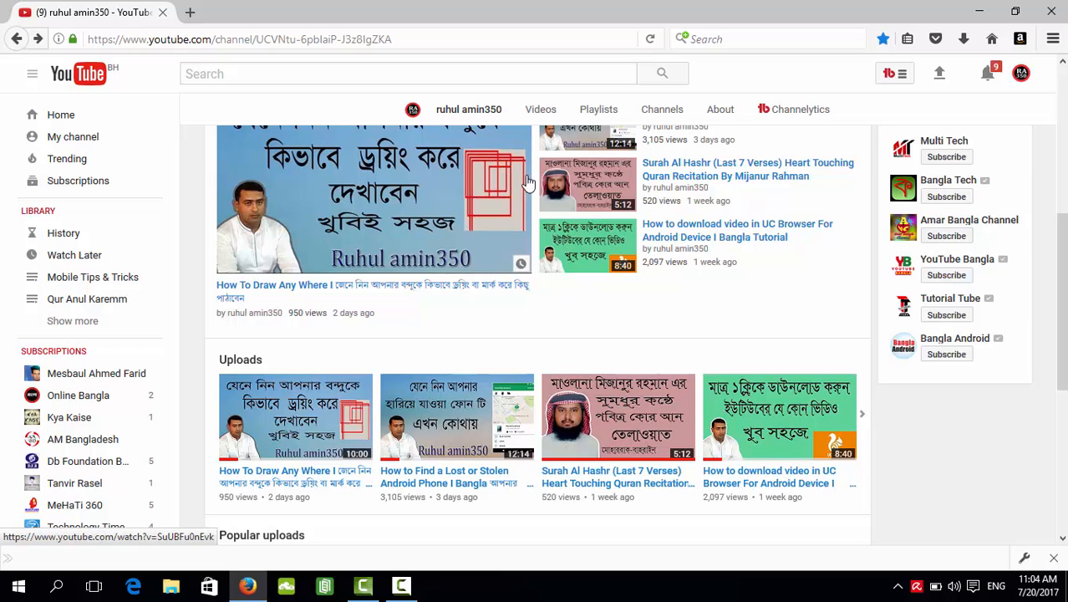
scroll(450, 253, up, 3)
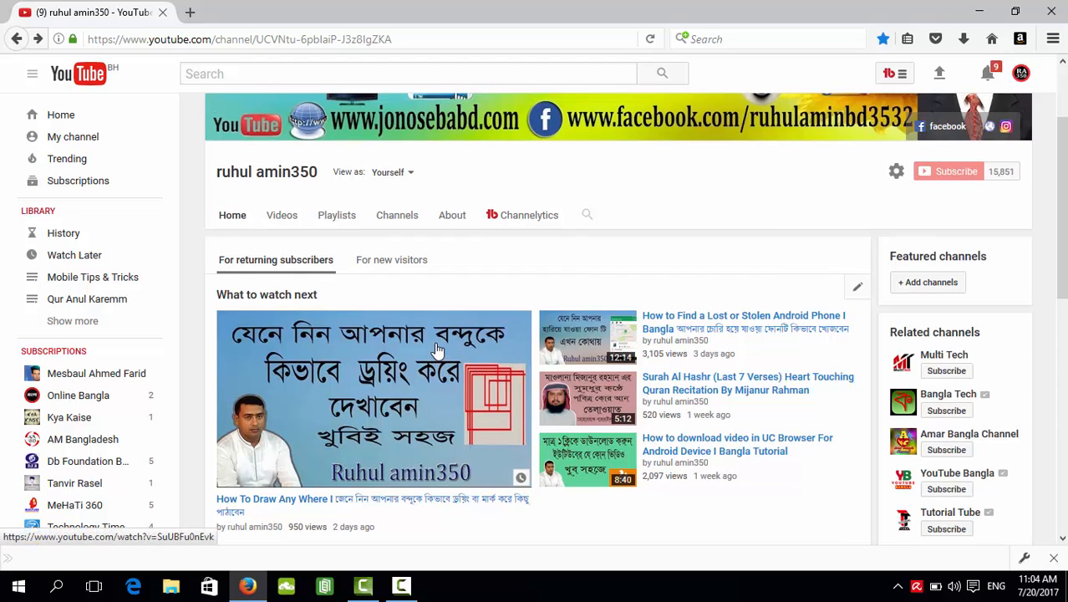
scroll(434, 349, up, 2)
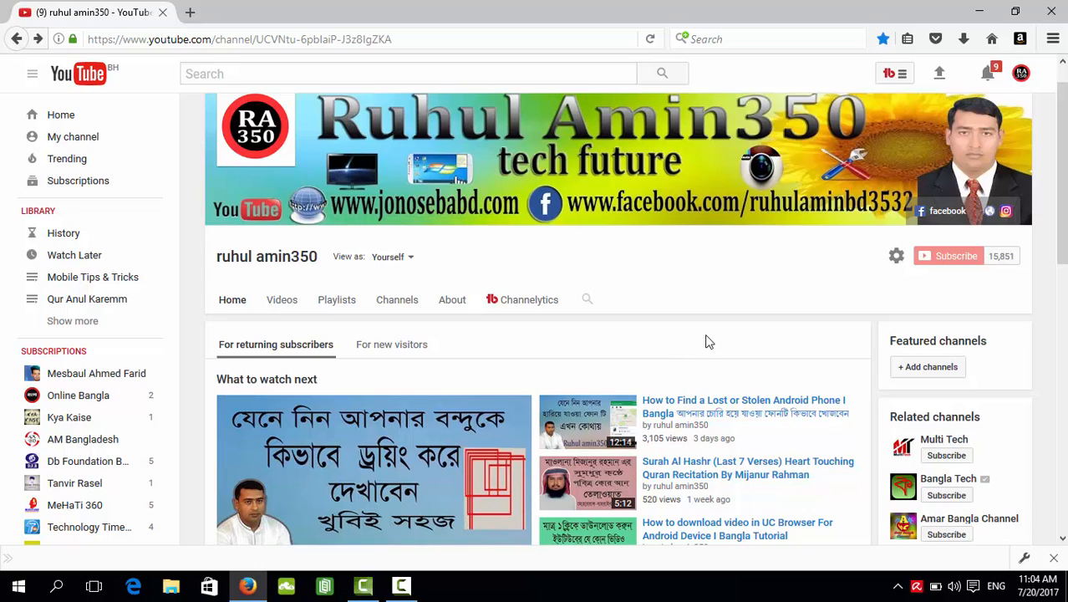
scroll(706, 341, up, 1)
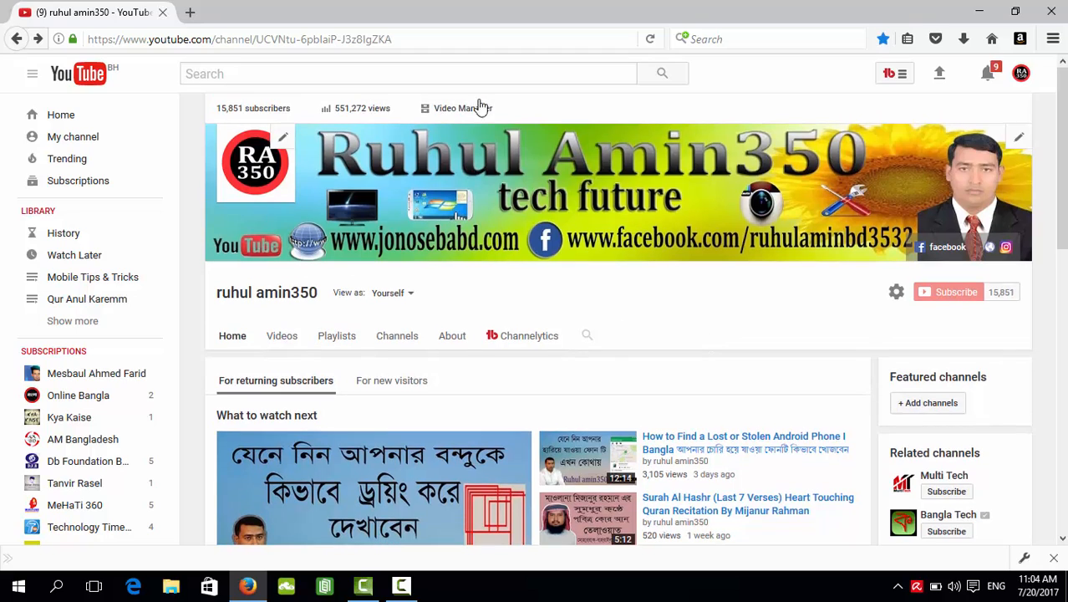
click(462, 109)
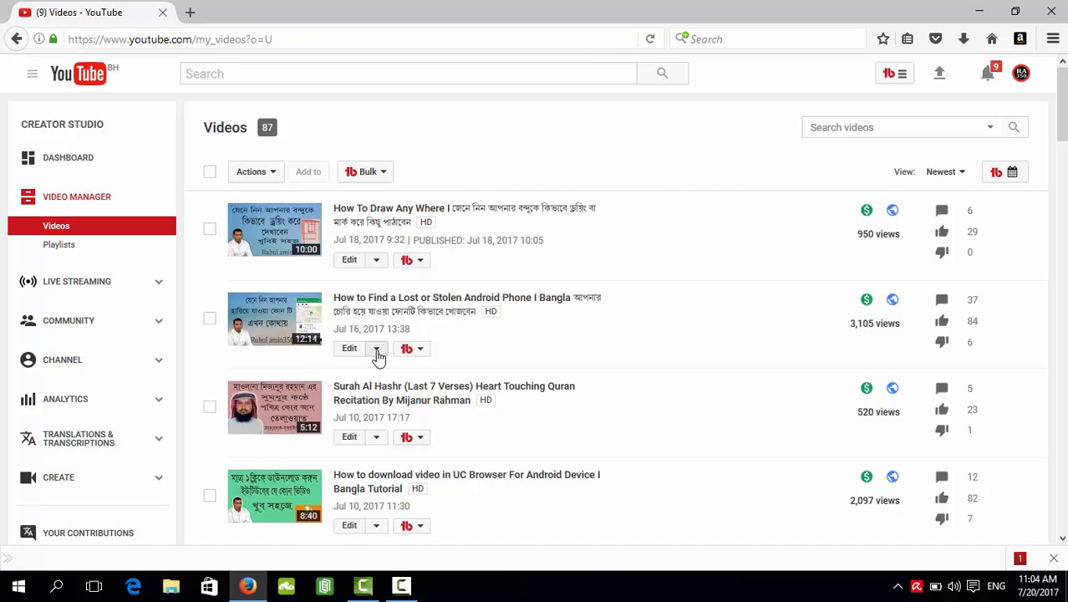
Step: Open the end screen editor for the How to Find a Lost or Stolen Android Phone video and look over its timeline
click(377, 349)
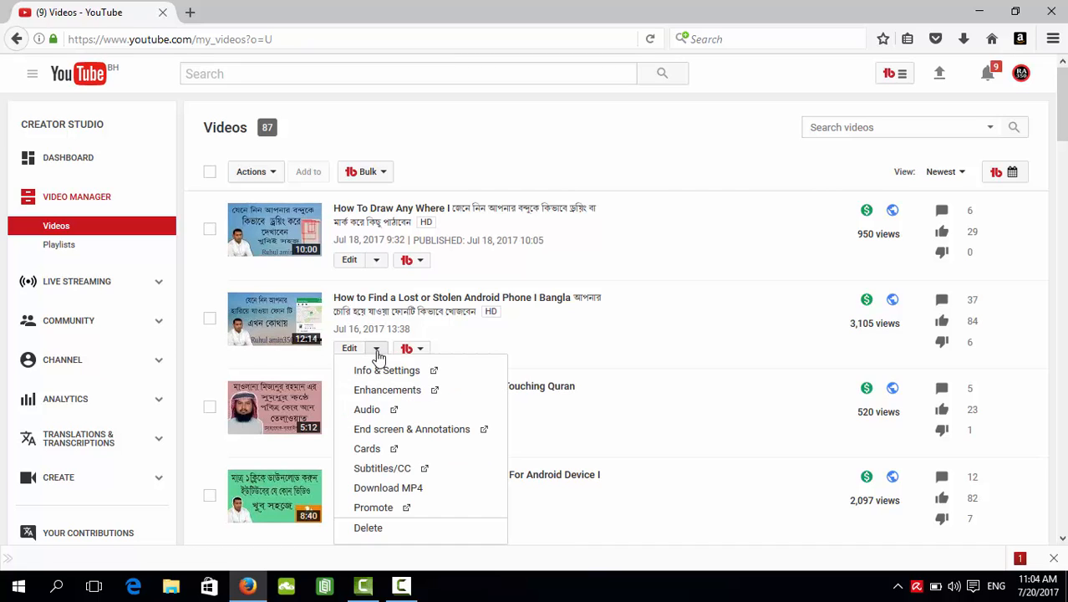
click(424, 431)
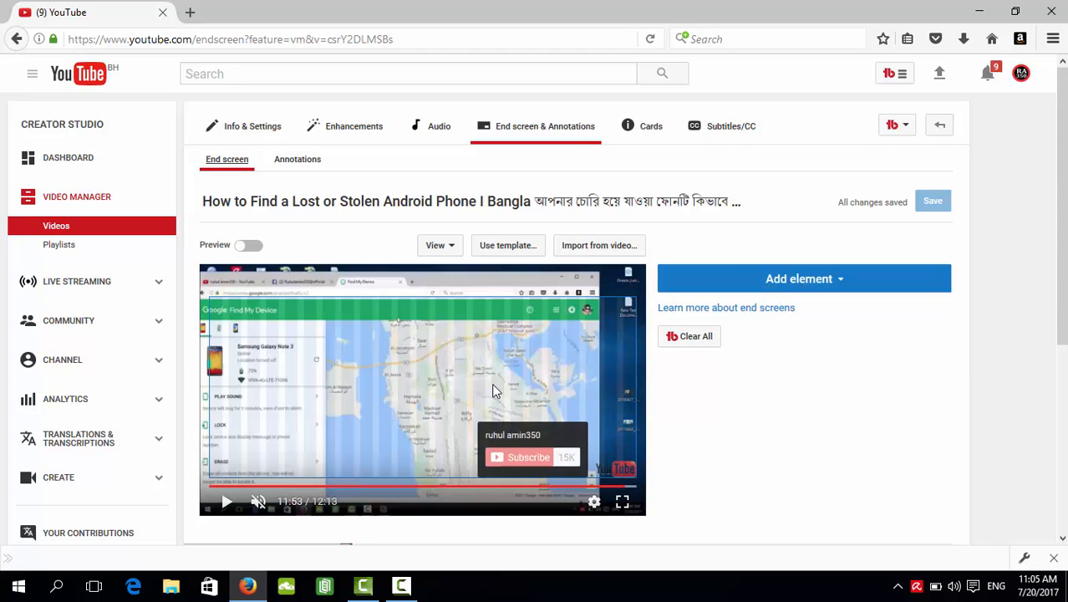
scroll(571, 412, down, 2)
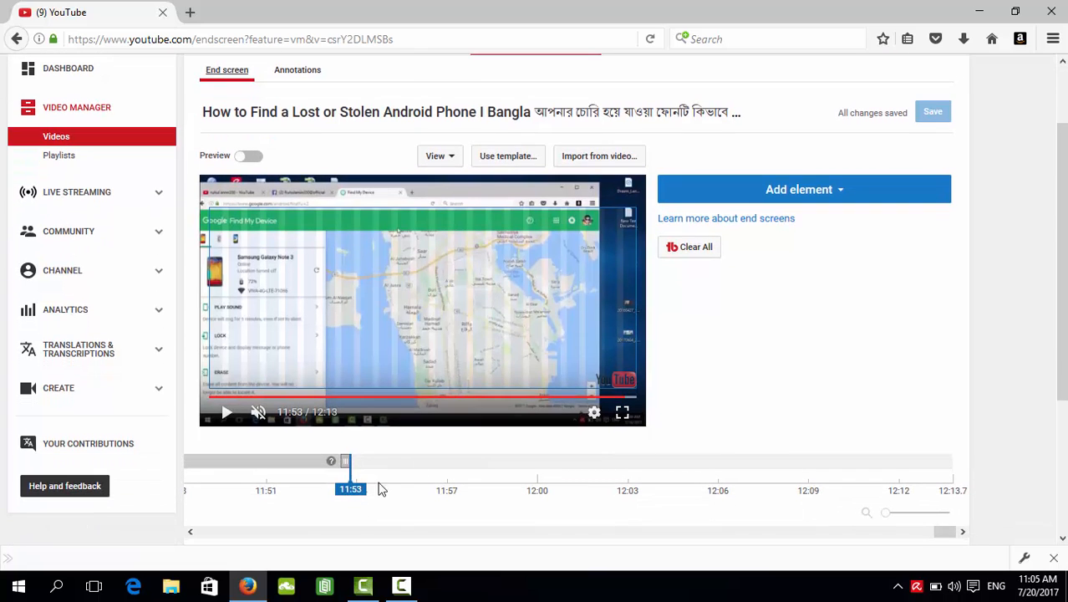
scroll(481, 170, up, 2)
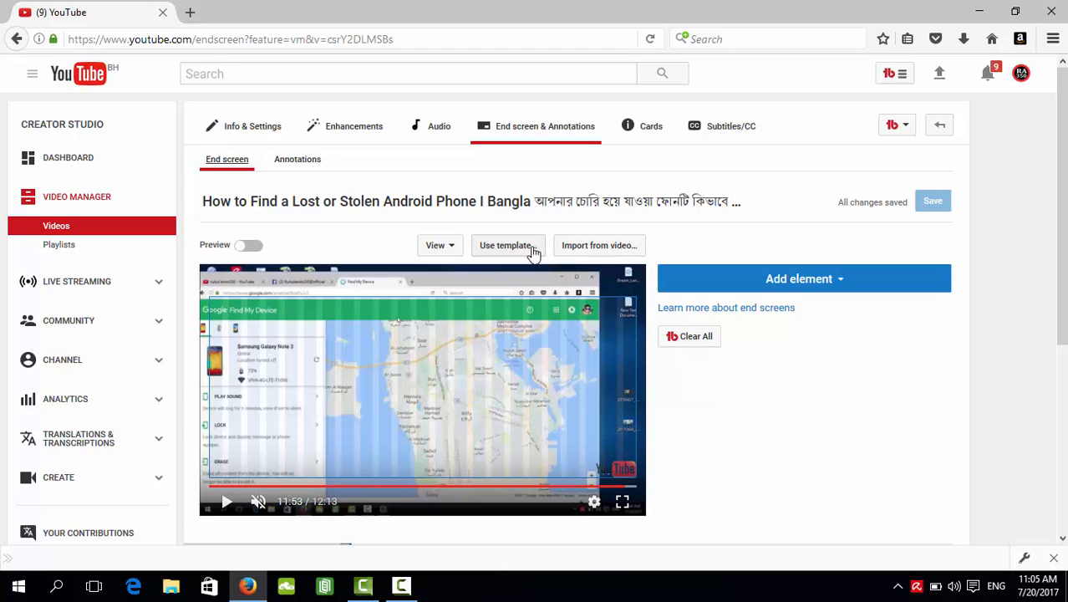
Step: Browse the YouTube end screen templates and apply the 4 Videos template to the video
click(506, 245)
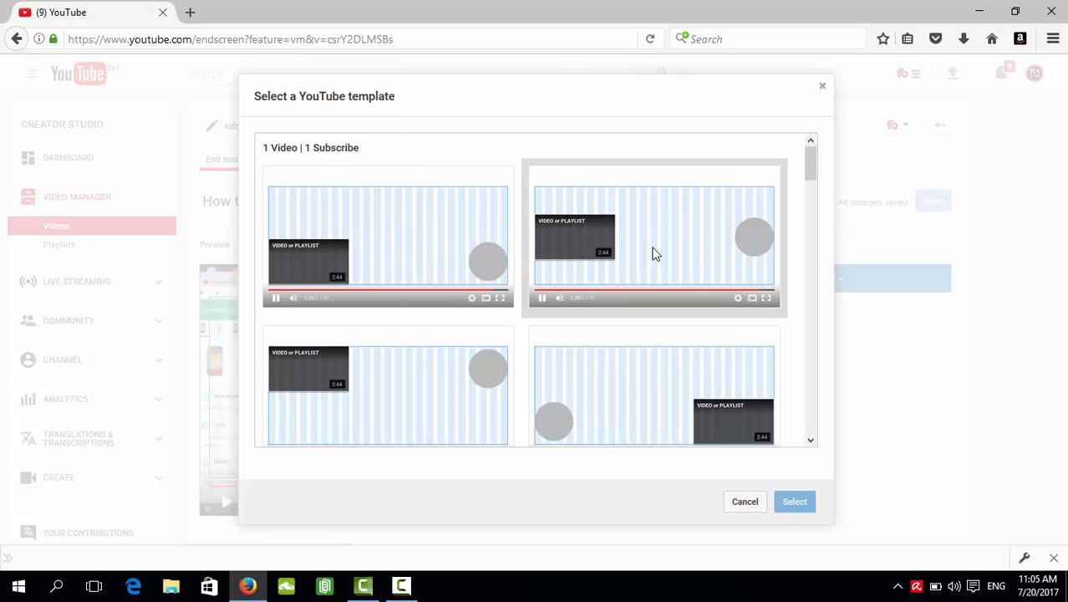
scroll(465, 259, down, 3)
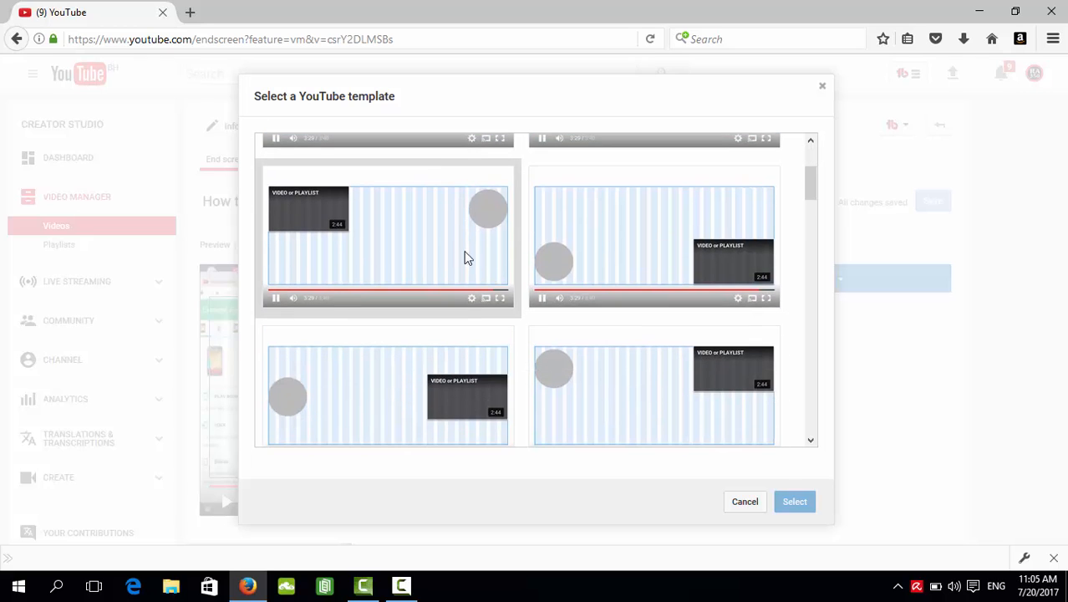
scroll(476, 284, down, 3)
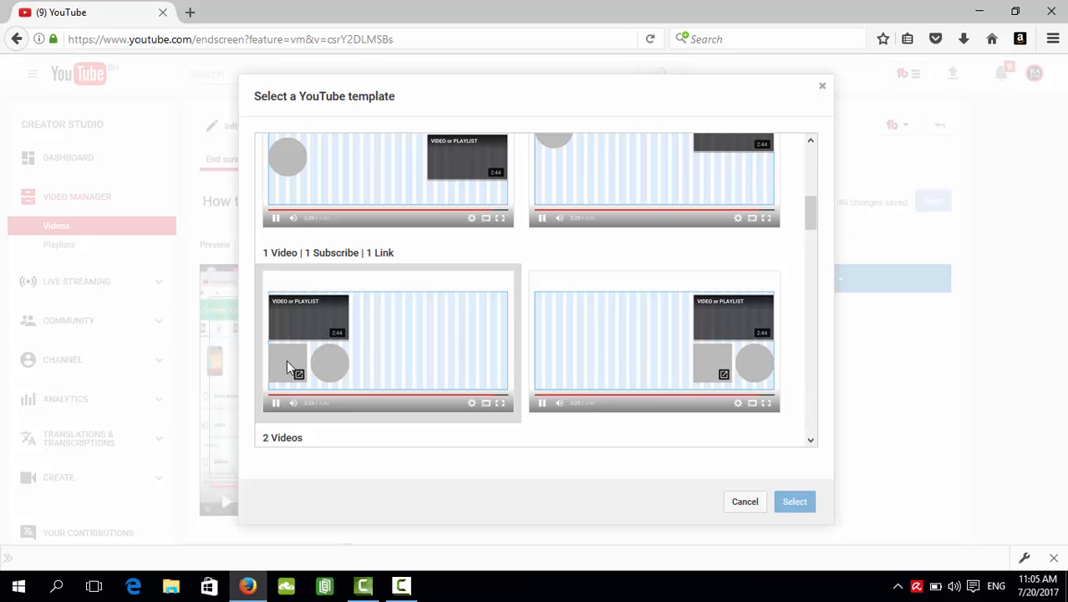
scroll(369, 334, down, 5)
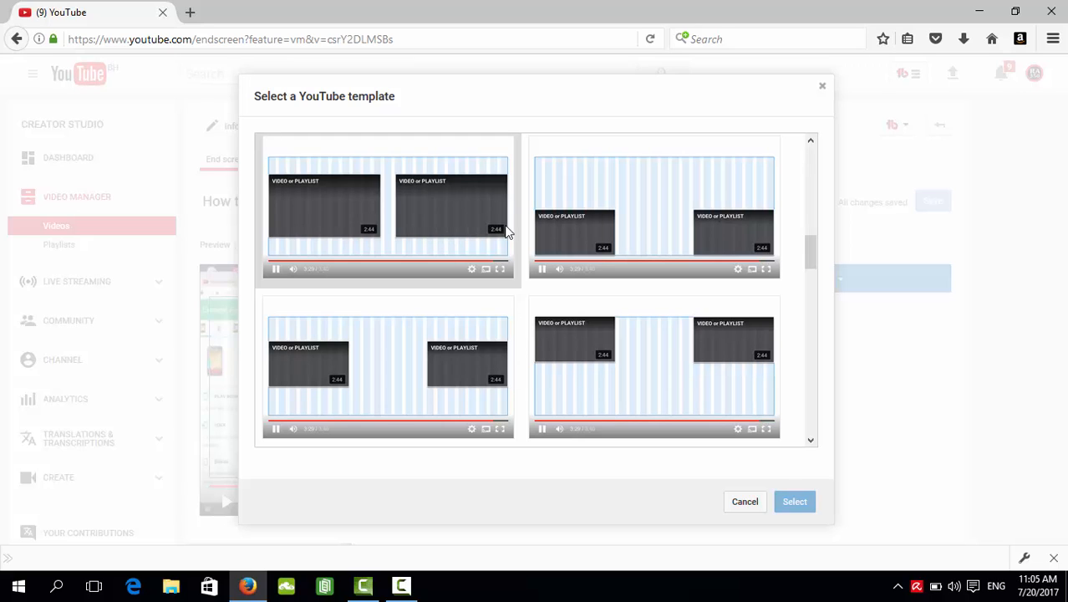
scroll(666, 276, down, 4)
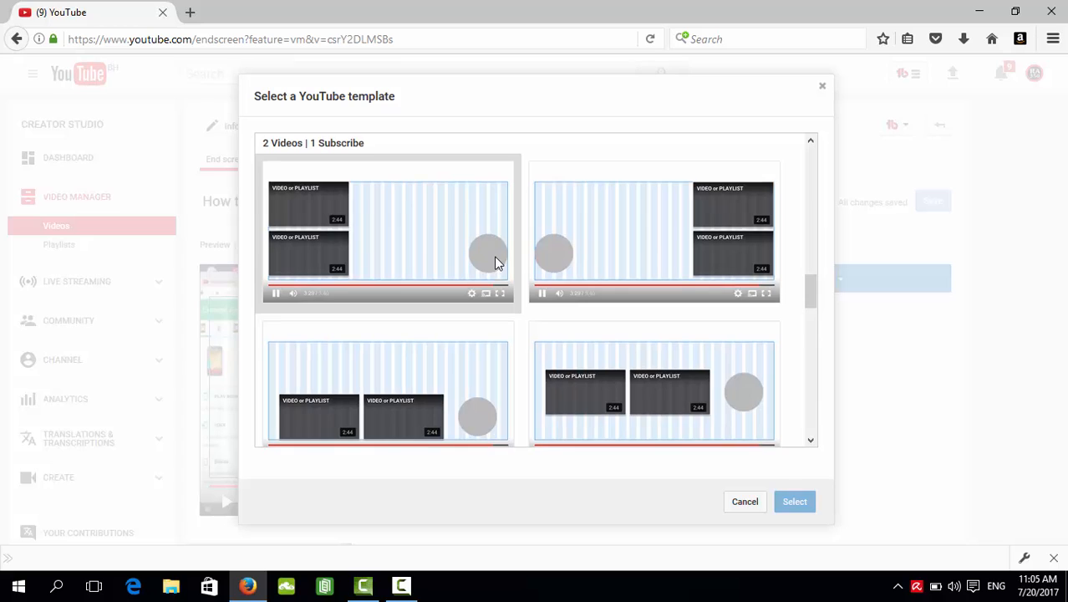
scroll(494, 256, down, 3)
scroll(678, 320, down, 3)
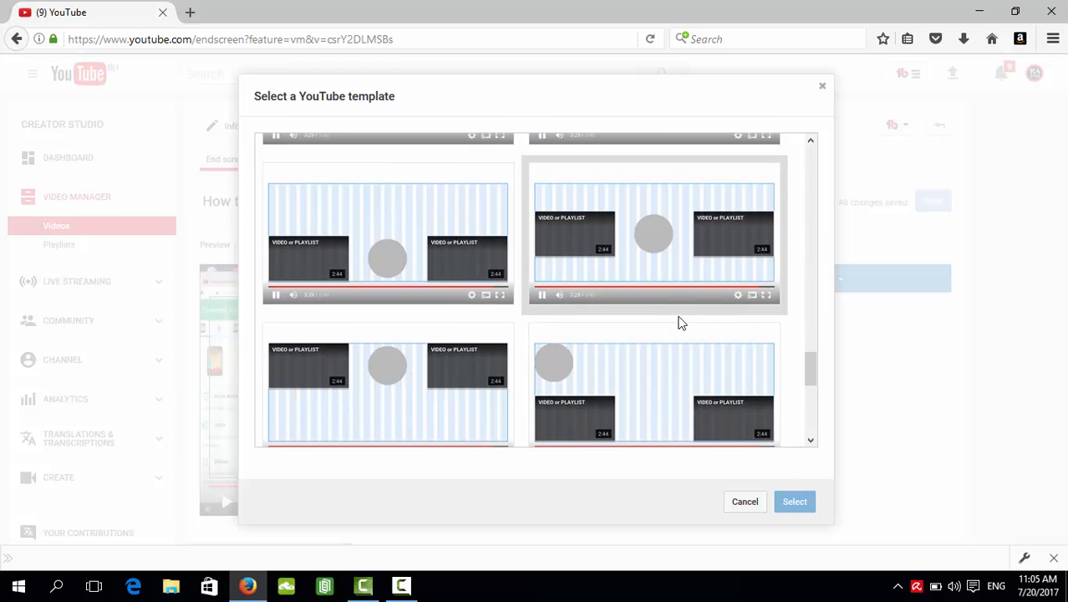
scroll(494, 255, down, 3)
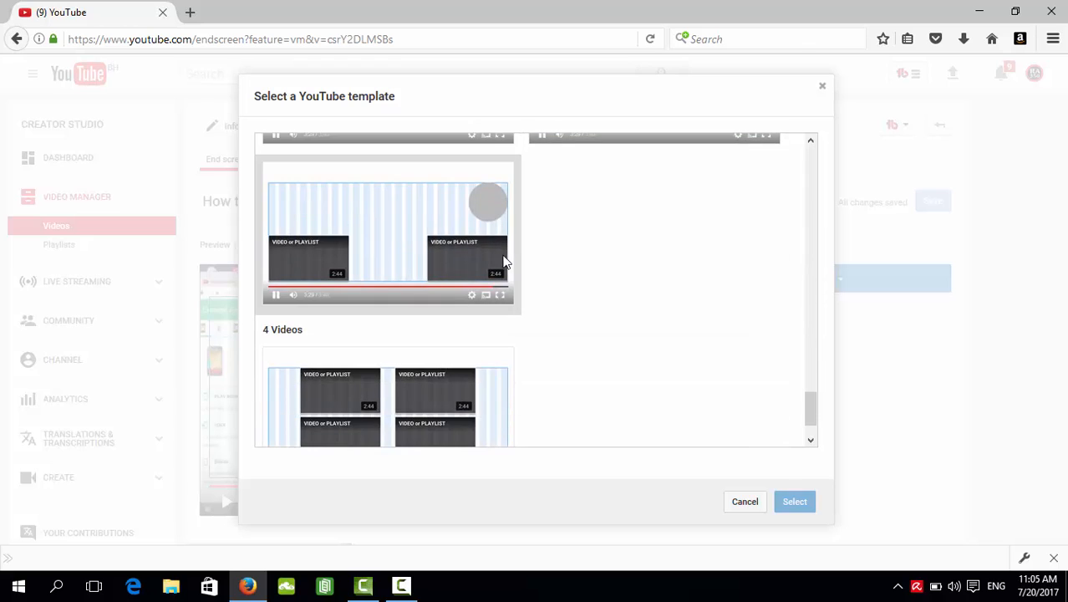
scroll(445, 294, down, 2)
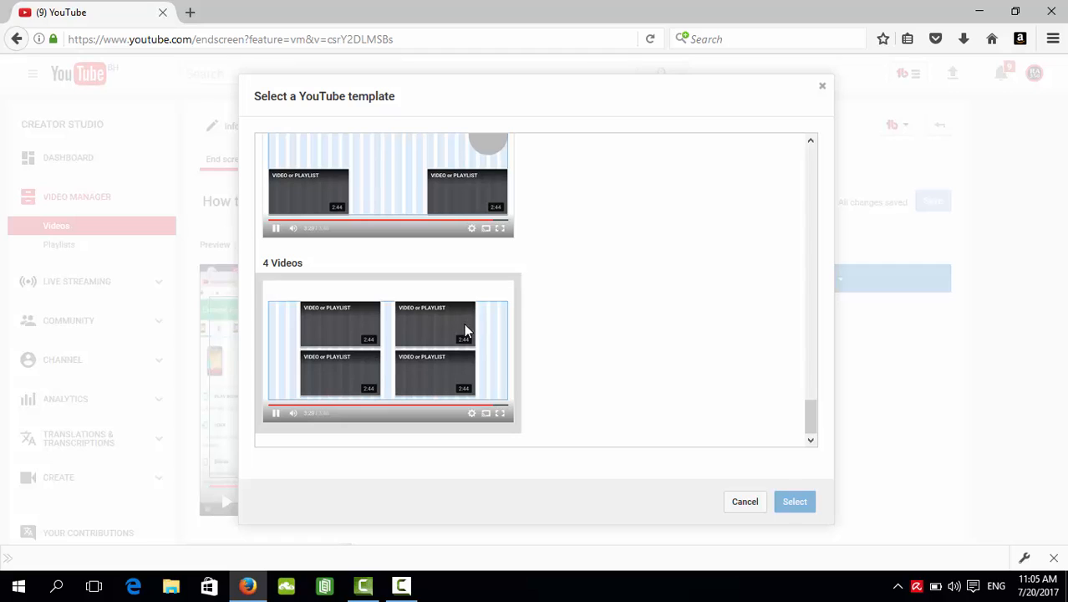
click(425, 338)
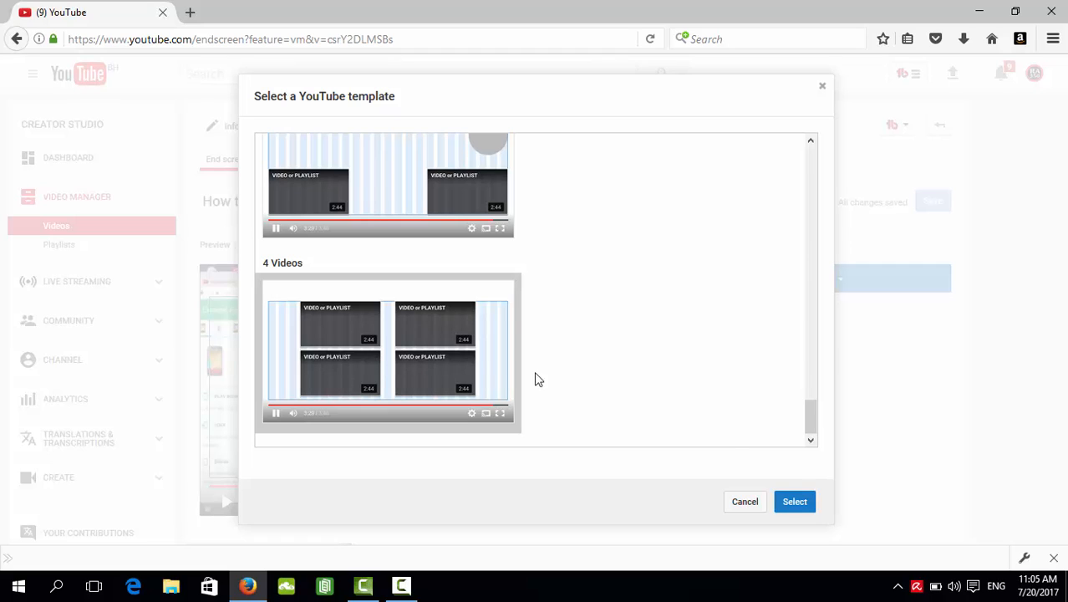
click(794, 502)
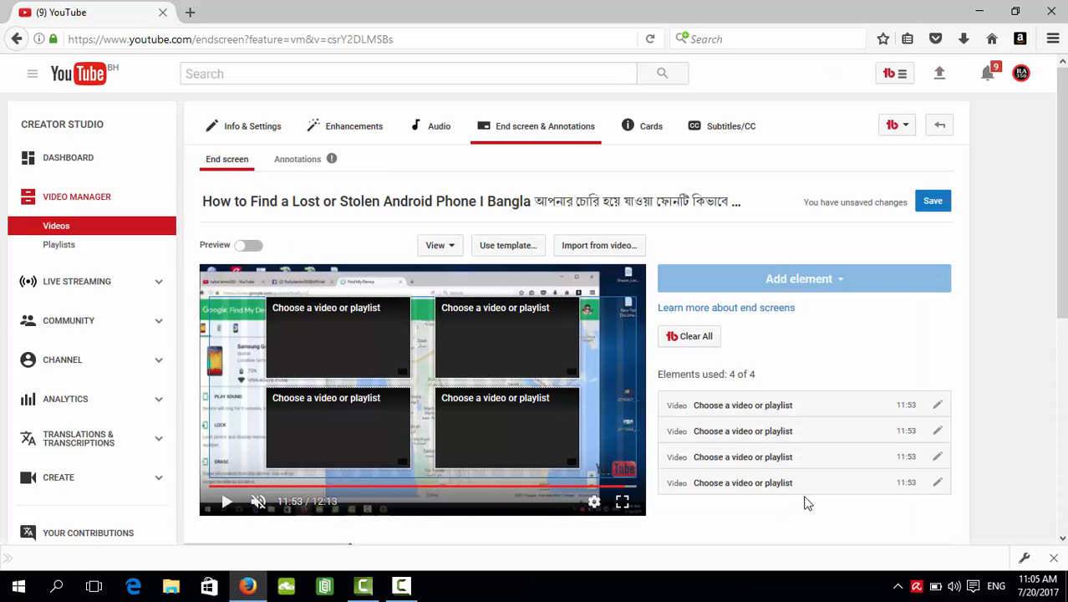
Step: Spread the four video placeholders out to the corners of the end screen area, leaving the middle of the frame free
scroll(553, 314, down, 2)
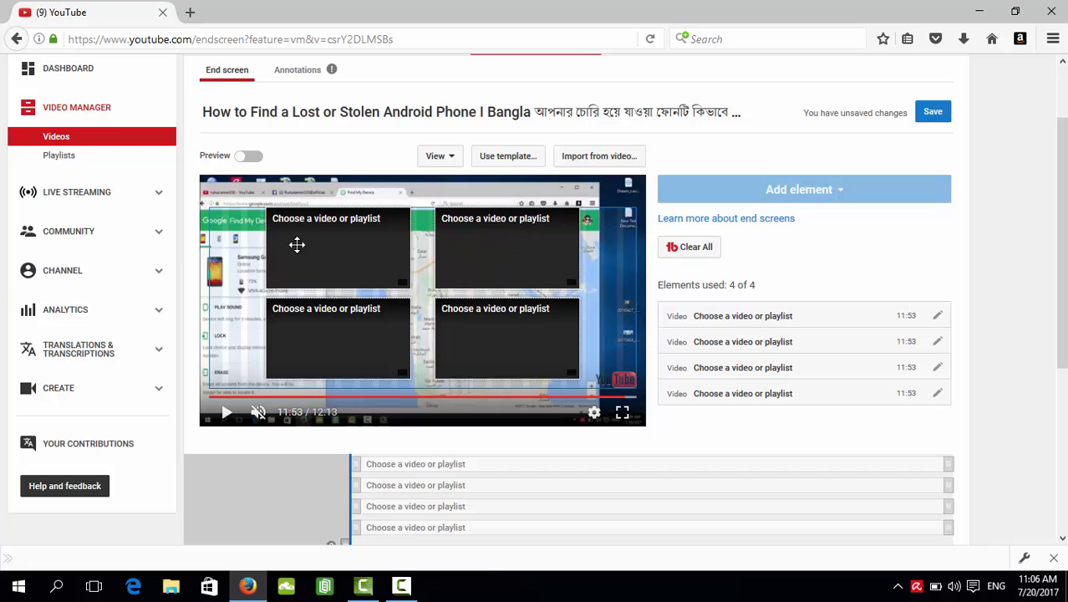
scroll(352, 361, down, 2)
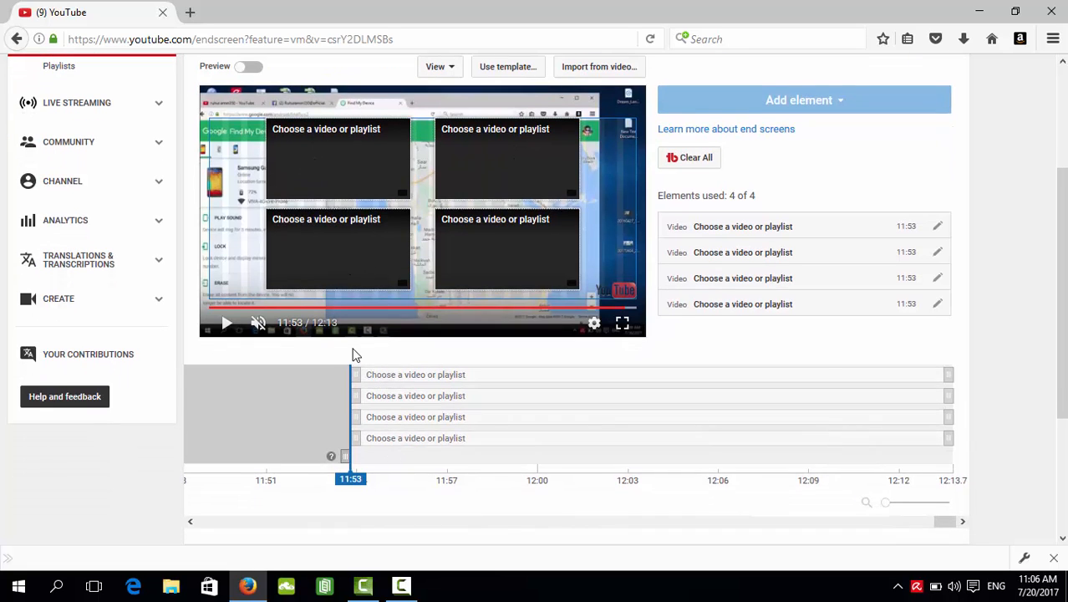
scroll(353, 353, up, 2)
drag(335, 255, 308, 270)
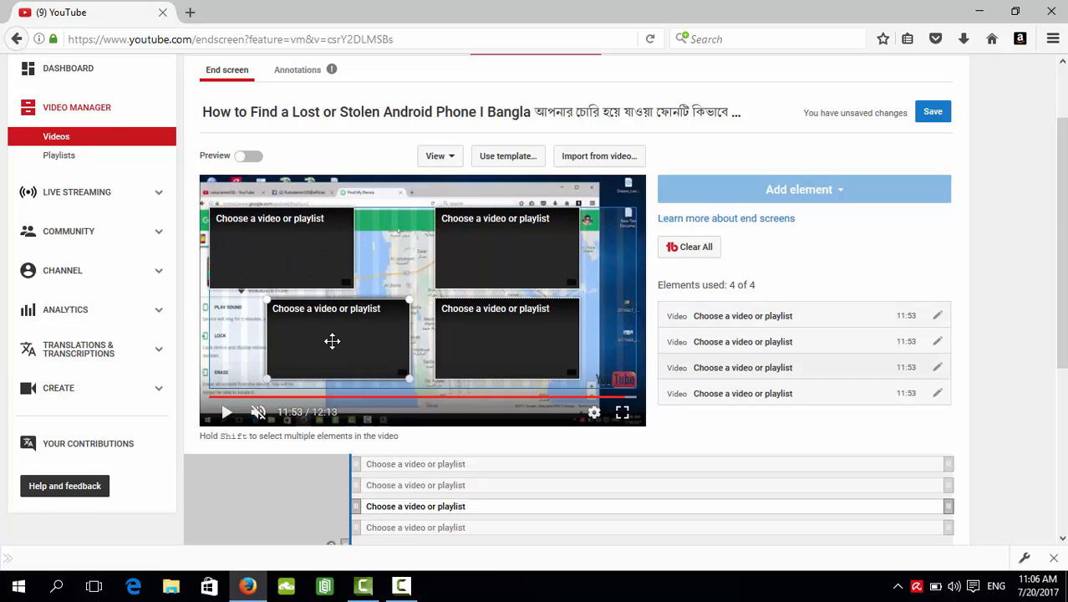
drag(332, 341, 270, 351)
drag(514, 350, 568, 355)
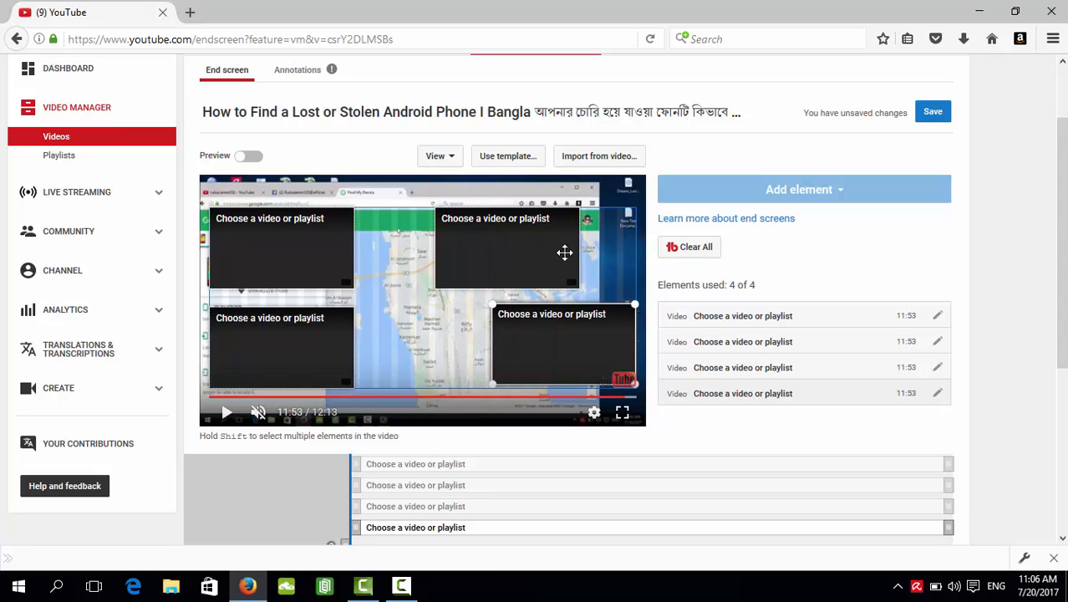
drag(595, 247, 595, 247)
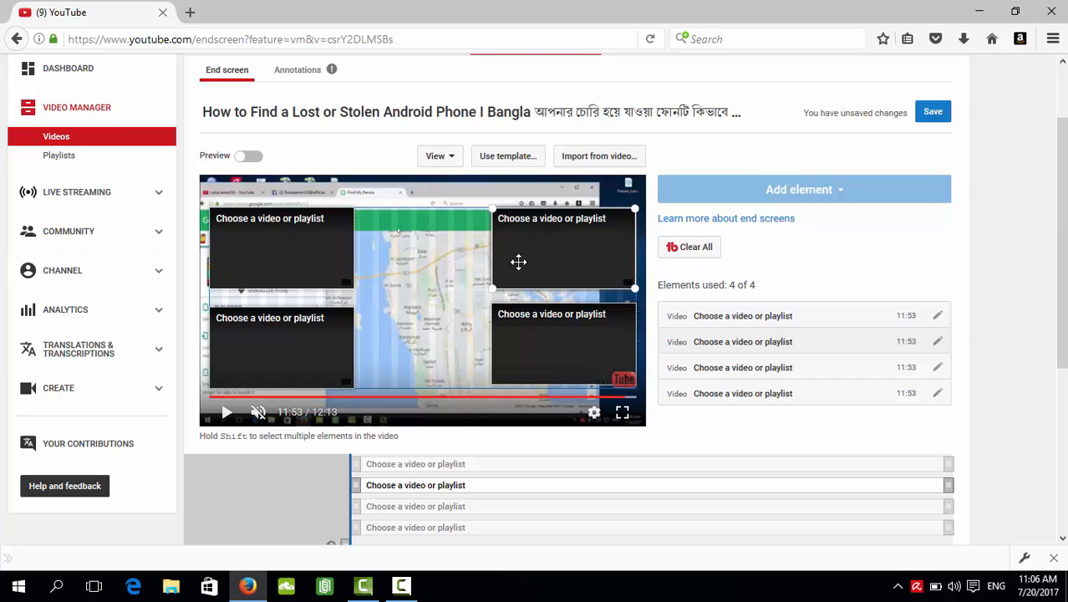
Step: Assign the How To Write Any SMS With Your Voice upload to the upper-left end screen element
click(289, 260)
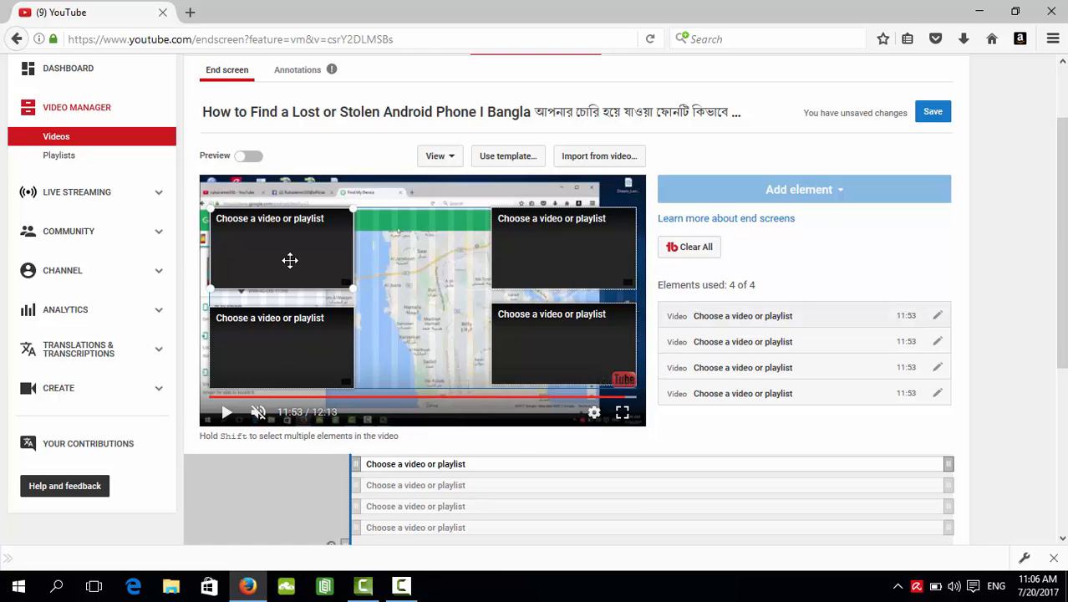
double_click(289, 260)
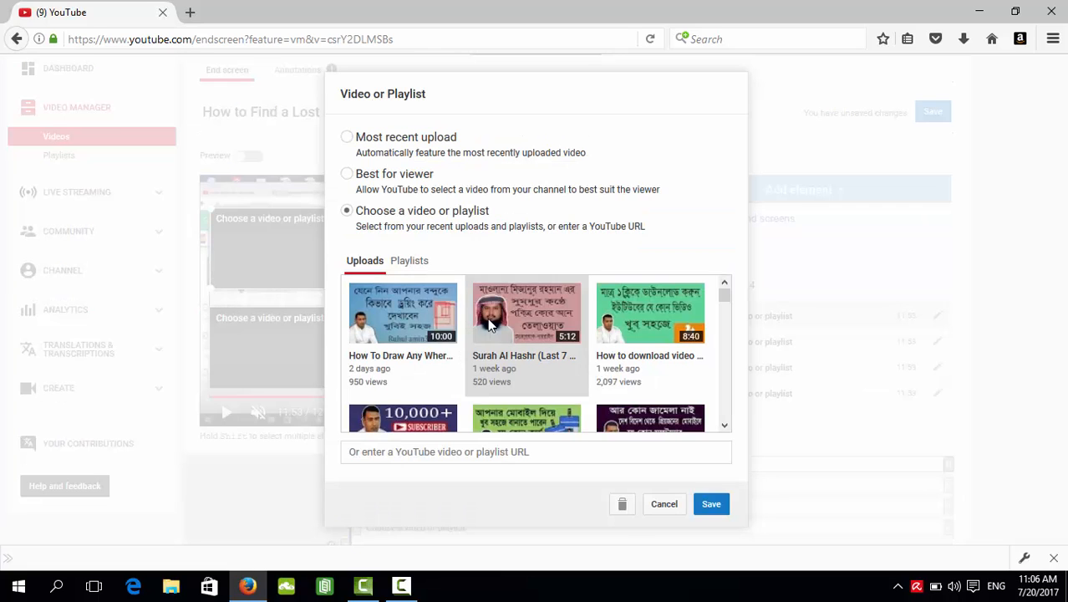
scroll(499, 329, down, 1)
scroll(500, 328, down, 8)
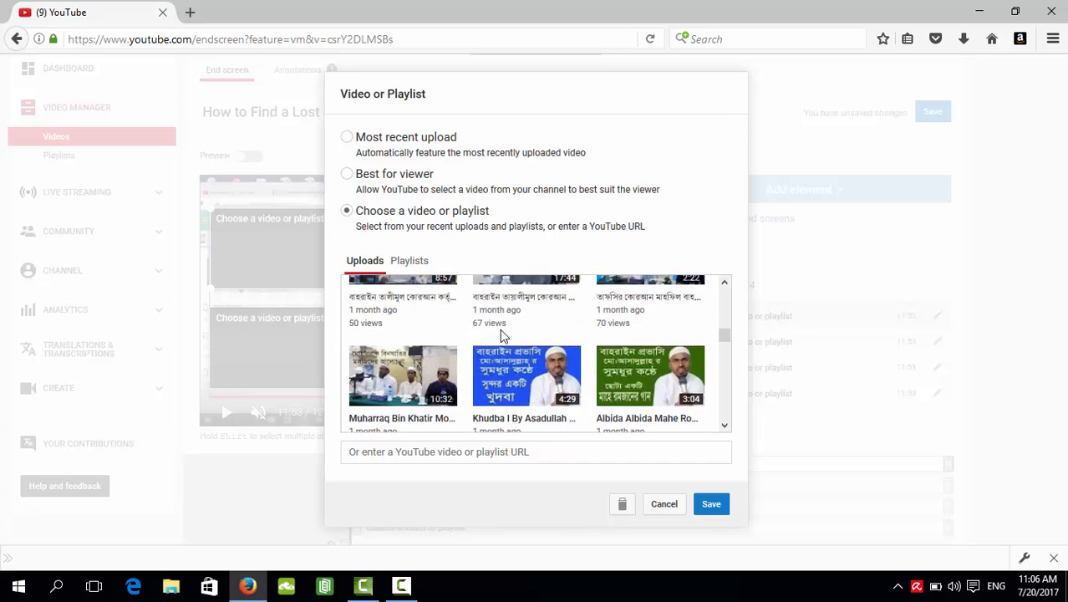
scroll(500, 329, down, 2)
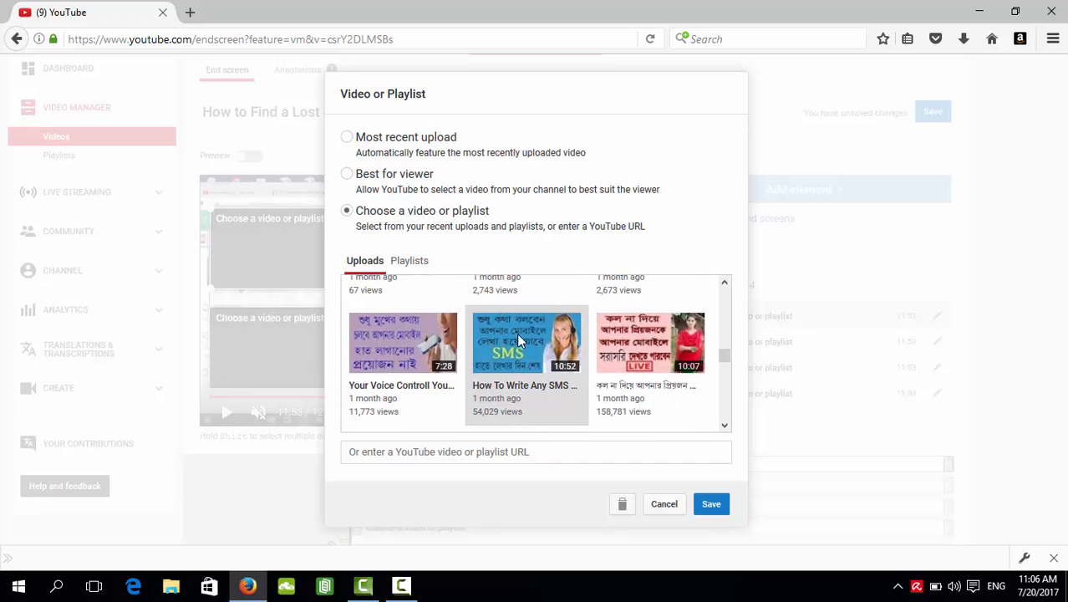
click(516, 332)
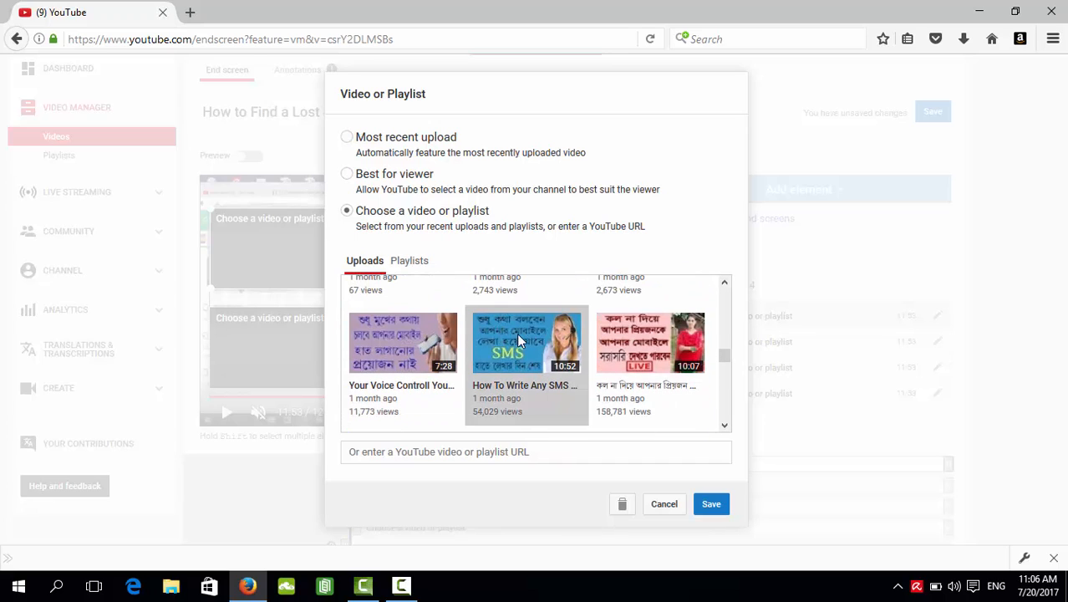
click(712, 506)
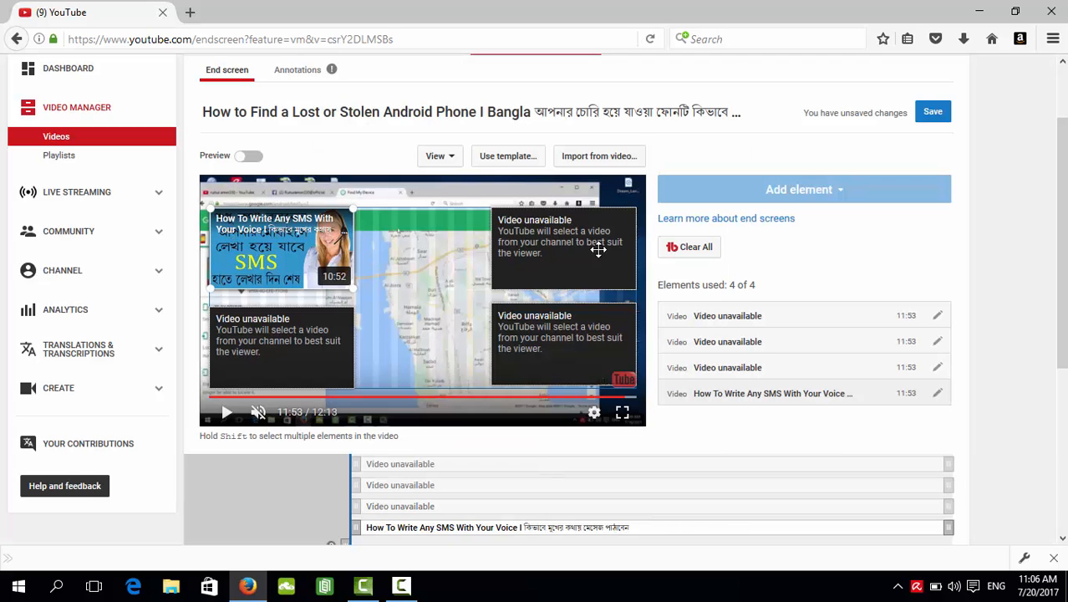
Step: Assign the How To Upload Video For Youtube upload to the upper-right end screen element
click(551, 262)
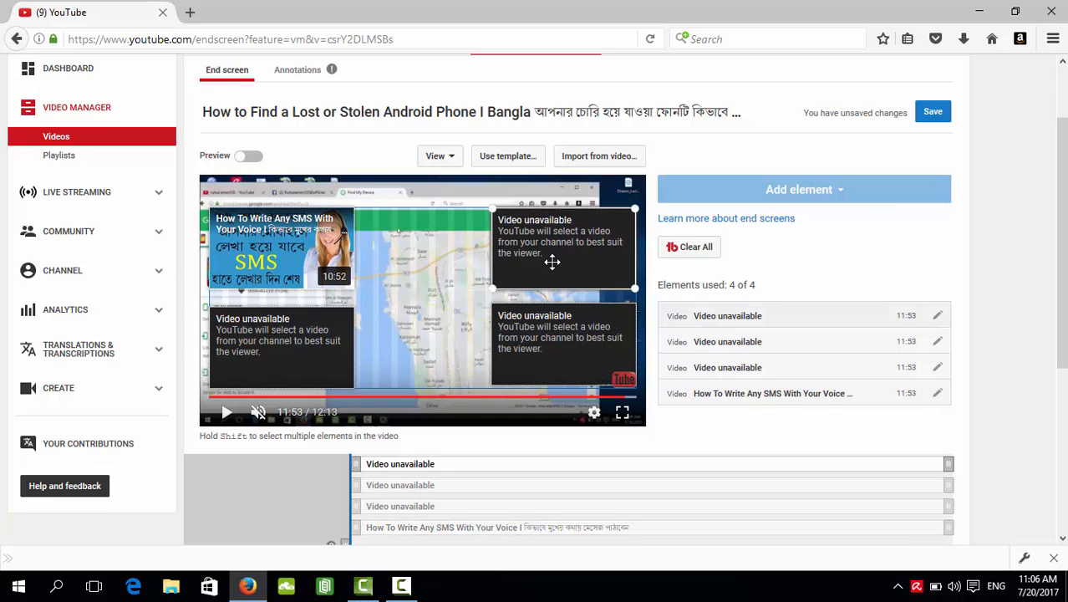
double_click(552, 262)
scroll(595, 325, down, 3)
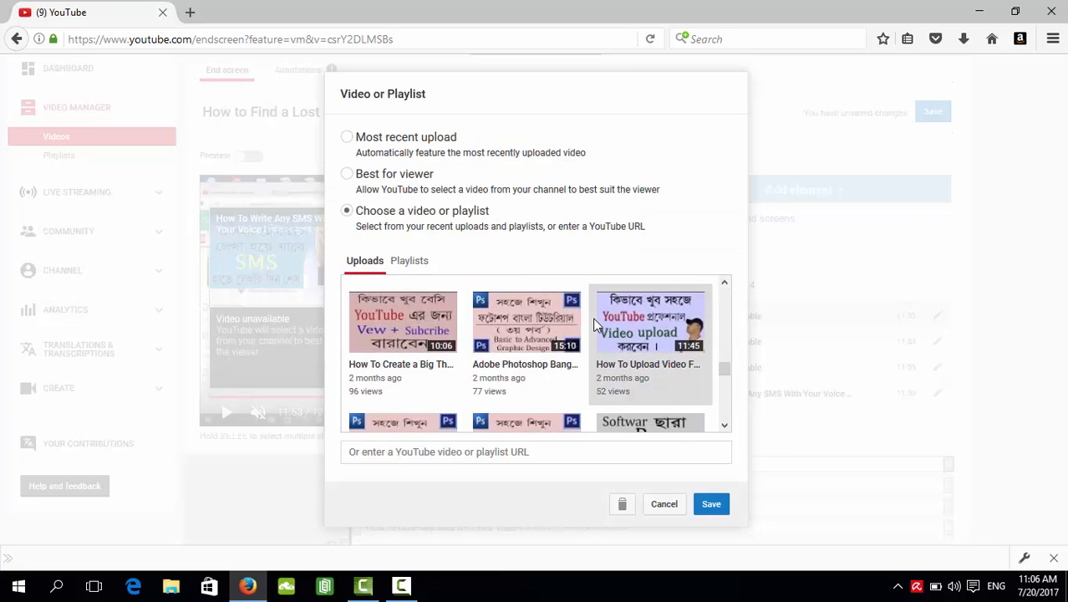
scroll(602, 322, down, 2)
scroll(635, 327, up, 2)
click(660, 355)
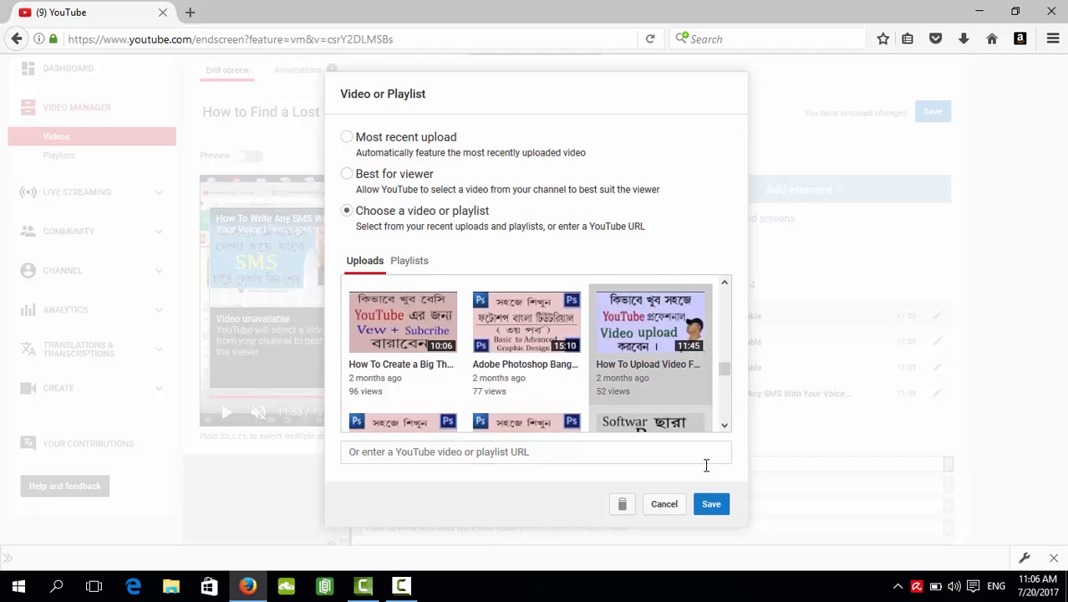
click(711, 504)
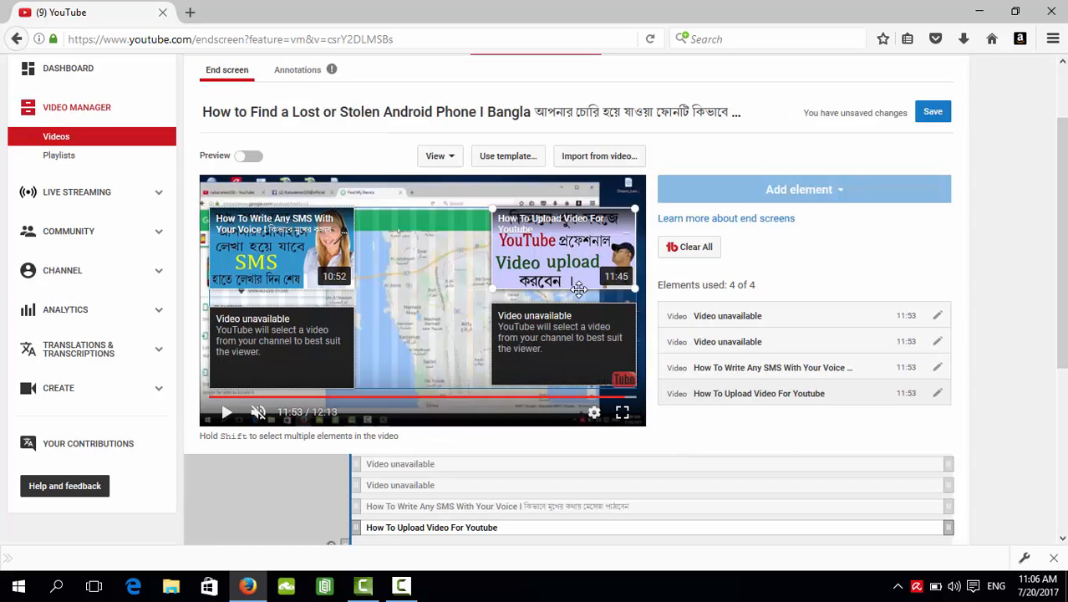
Step: Assign the How To Use IMO Without Phone Number upload to the lower-right end screen element
click(560, 349)
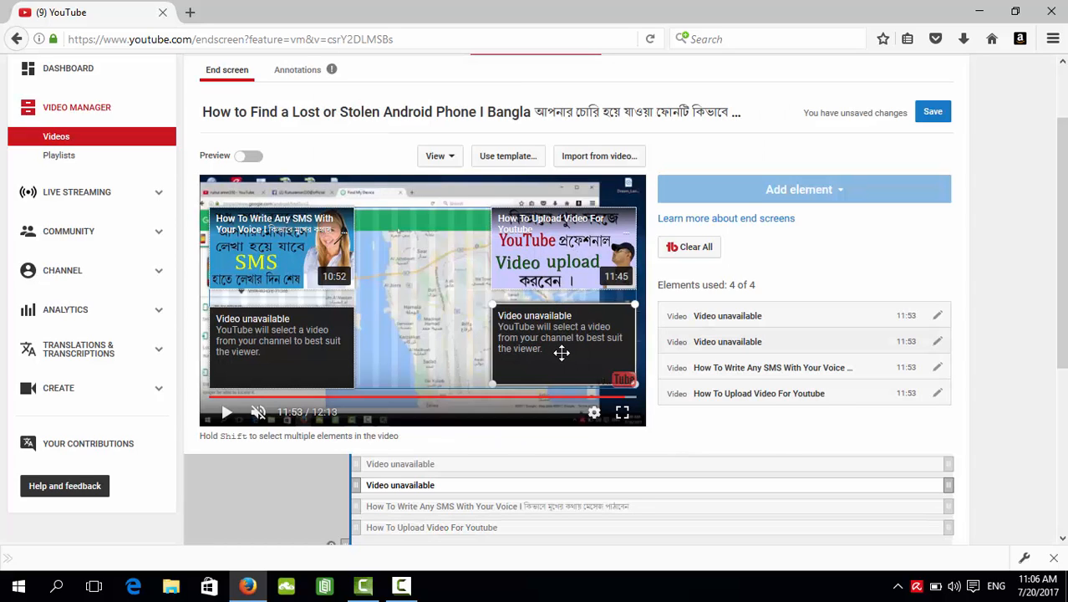
double_click(560, 352)
scroll(545, 372, down, 5)
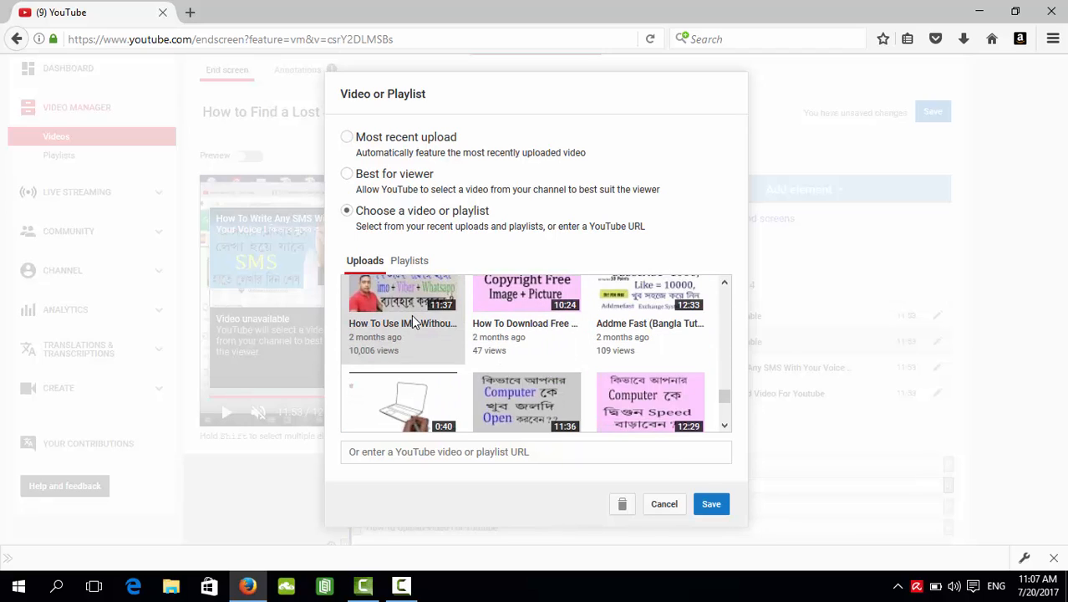
click(712, 505)
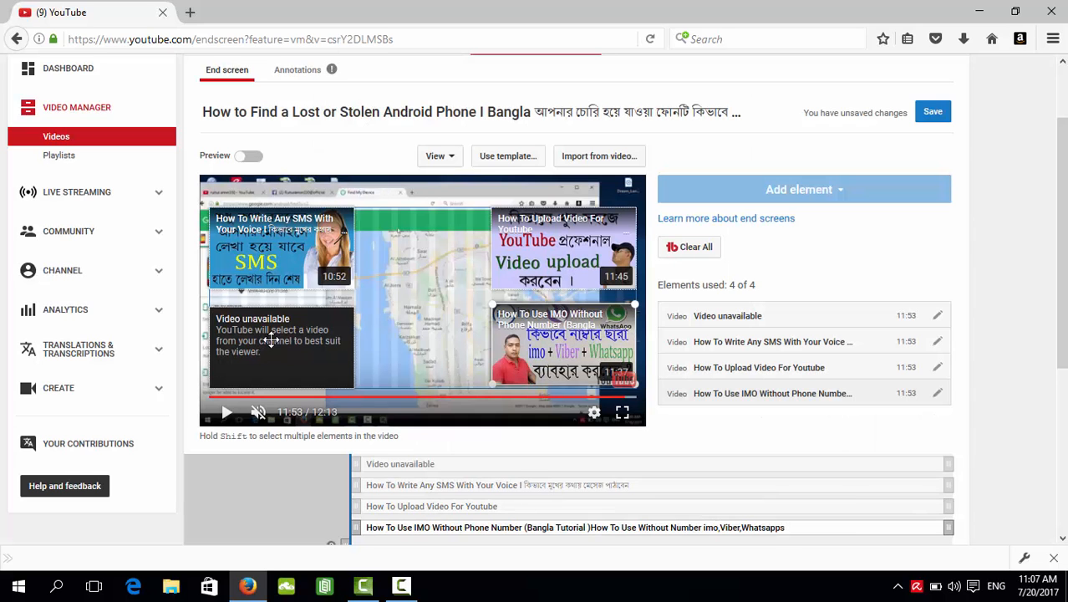
Step: Assign the Watch Free Live Tv Channel On Android Device upload to the lower-left element and save the end screen
click(299, 345)
double_click(299, 345)
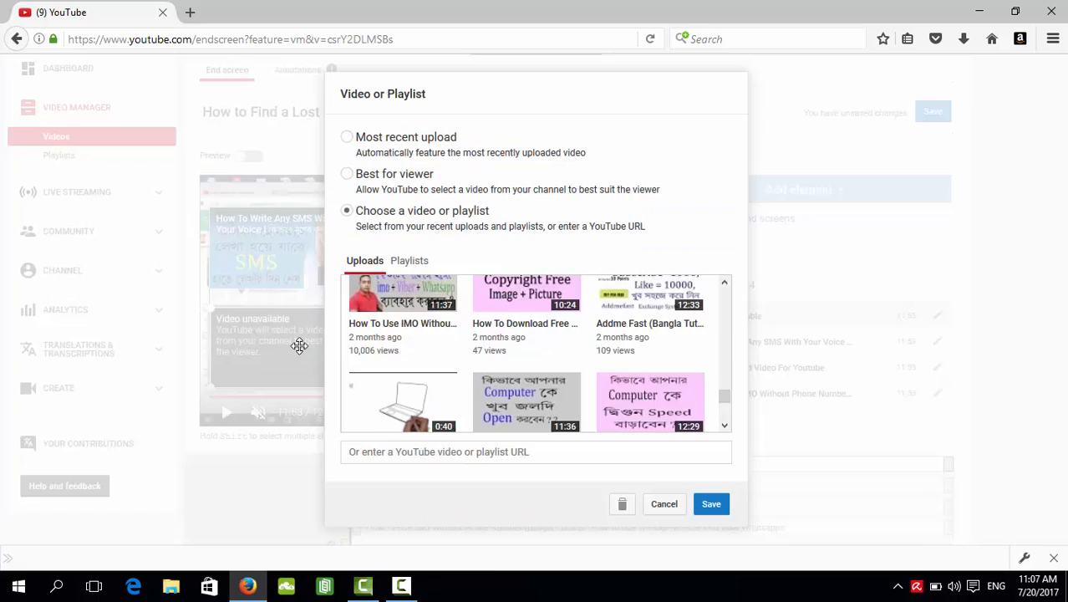
scroll(495, 319, down, 3)
scroll(495, 318, down, 2)
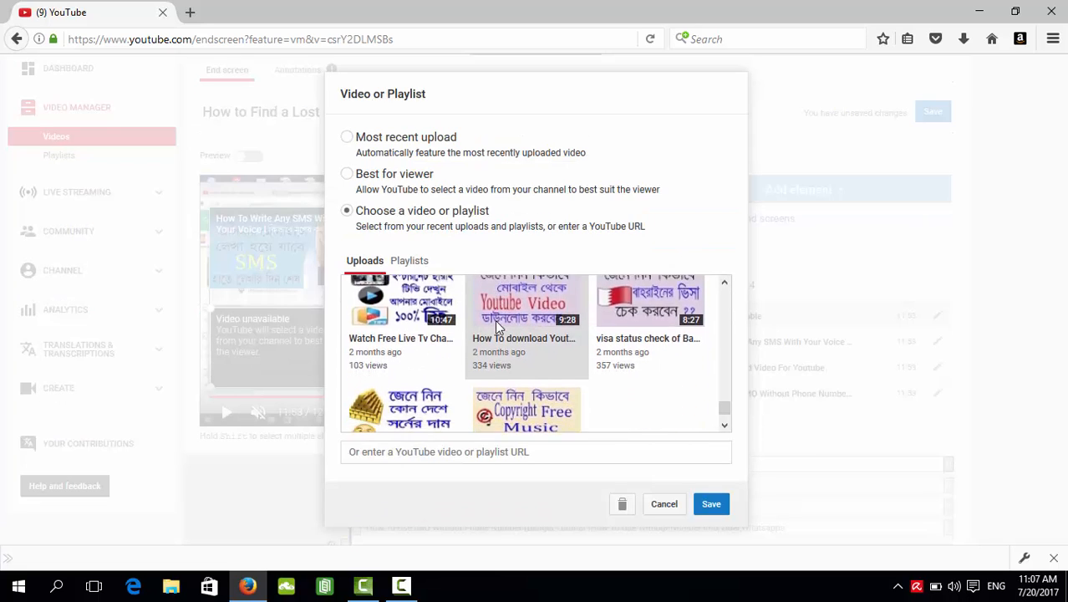
scroll(495, 319, up, 2)
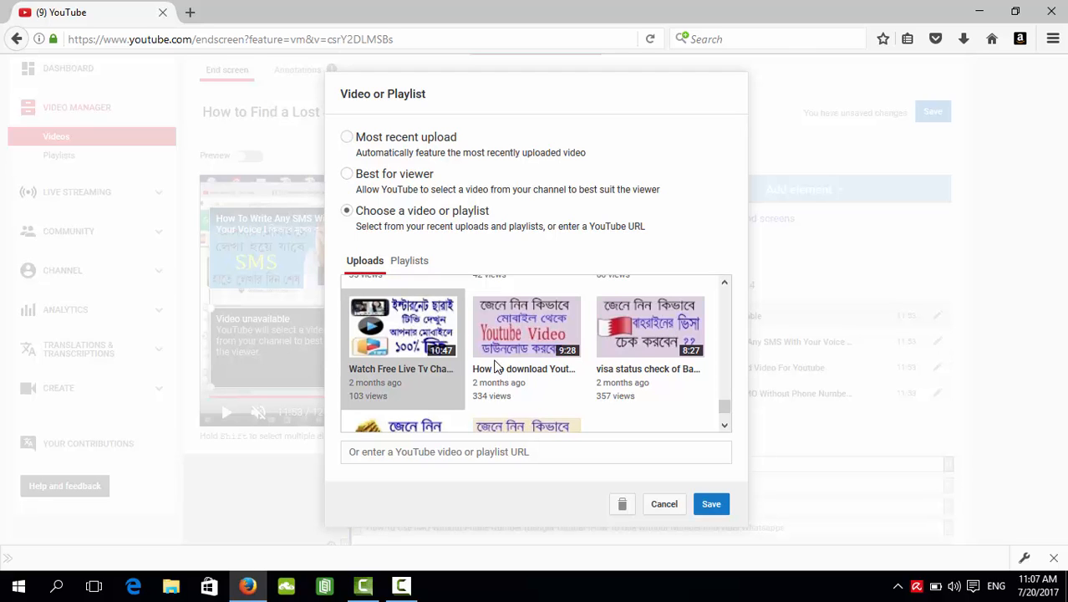
click(713, 507)
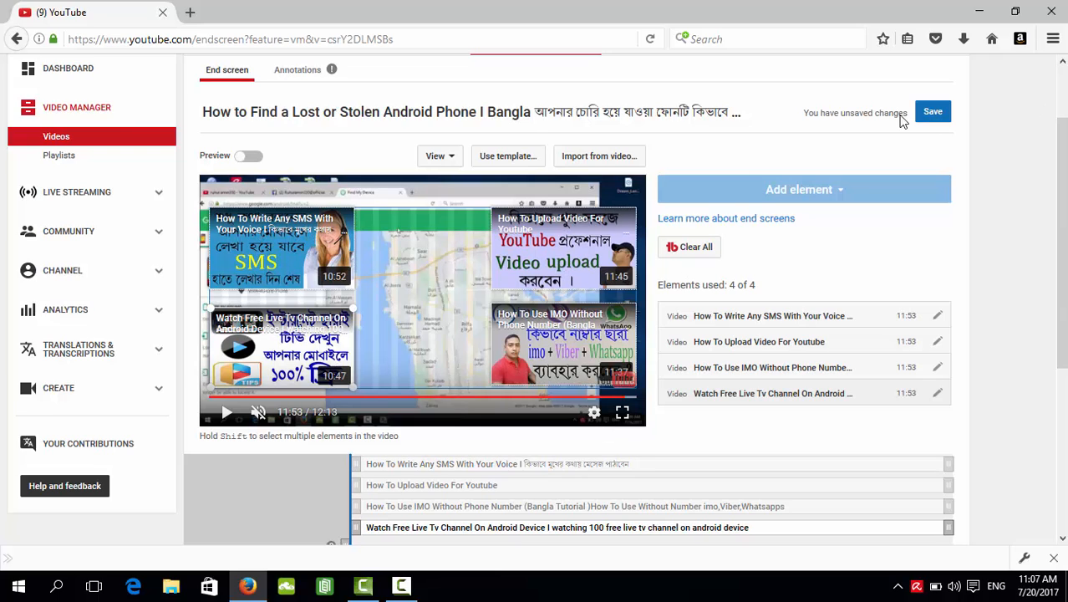
click(938, 117)
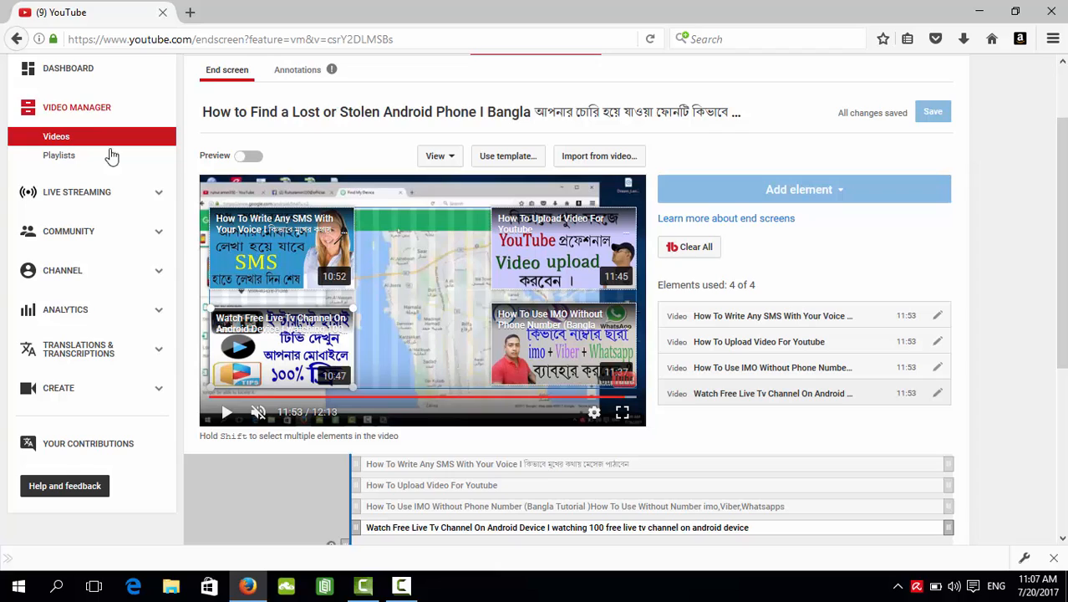
Step: Play the end of the How to Find a Lost or Stolen Android Phone video and dismiss the overlay ad to check the four end screen elements
click(56, 78)
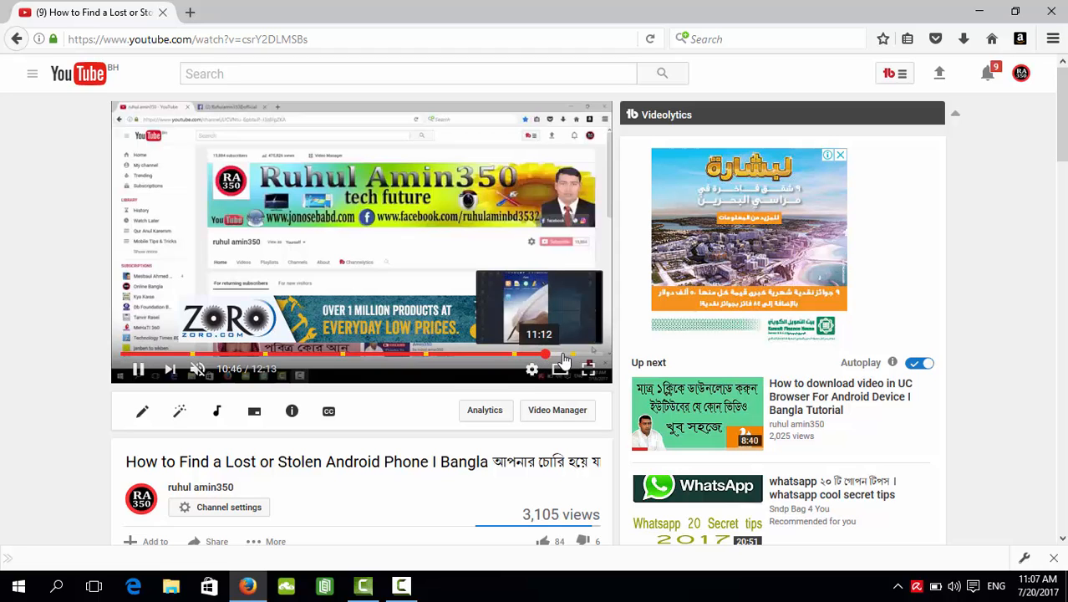
click(572, 355)
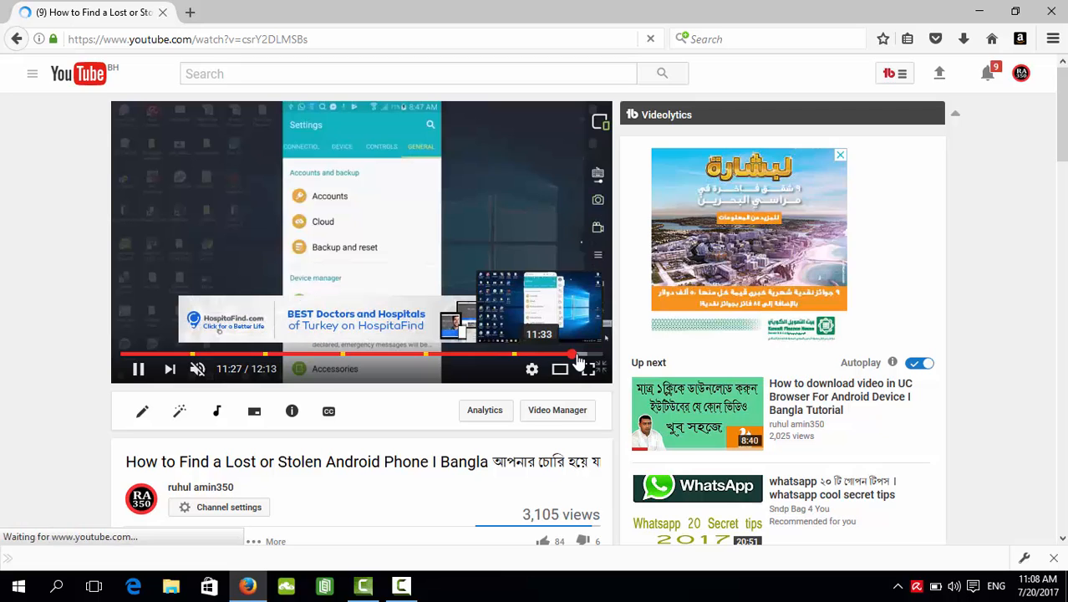
click(581, 355)
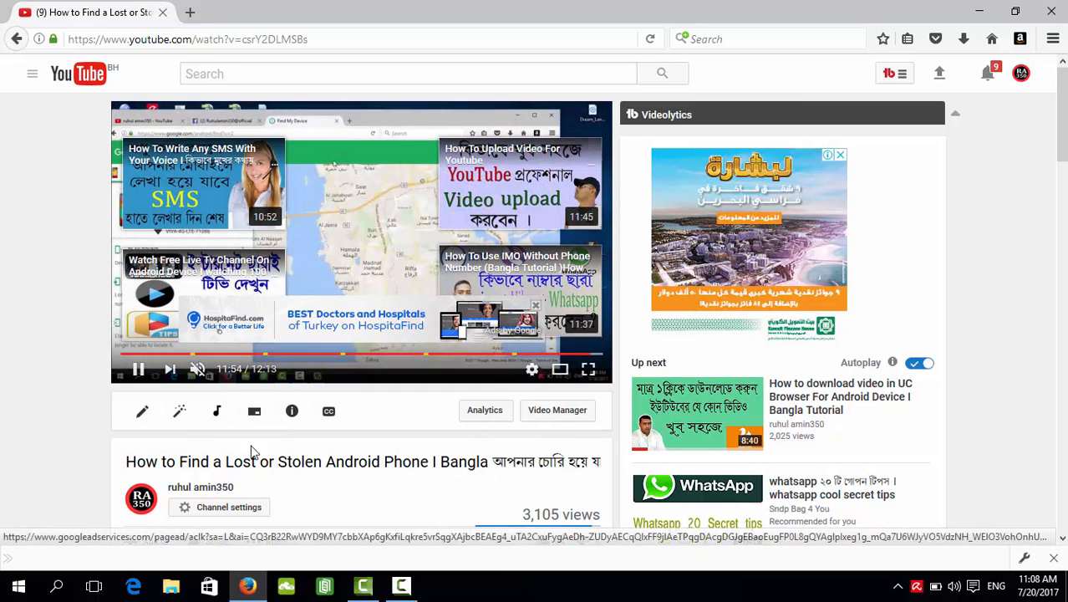
click(535, 306)
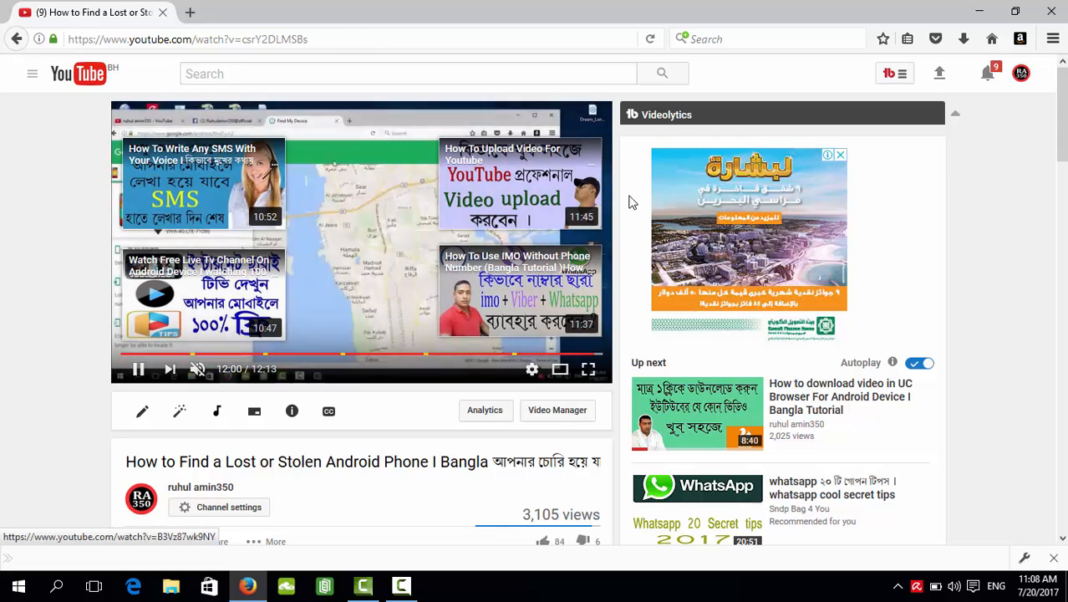
Step: Follow the How To Upload Video For Youtube end screen element, skip the ad and pause the video
click(541, 183)
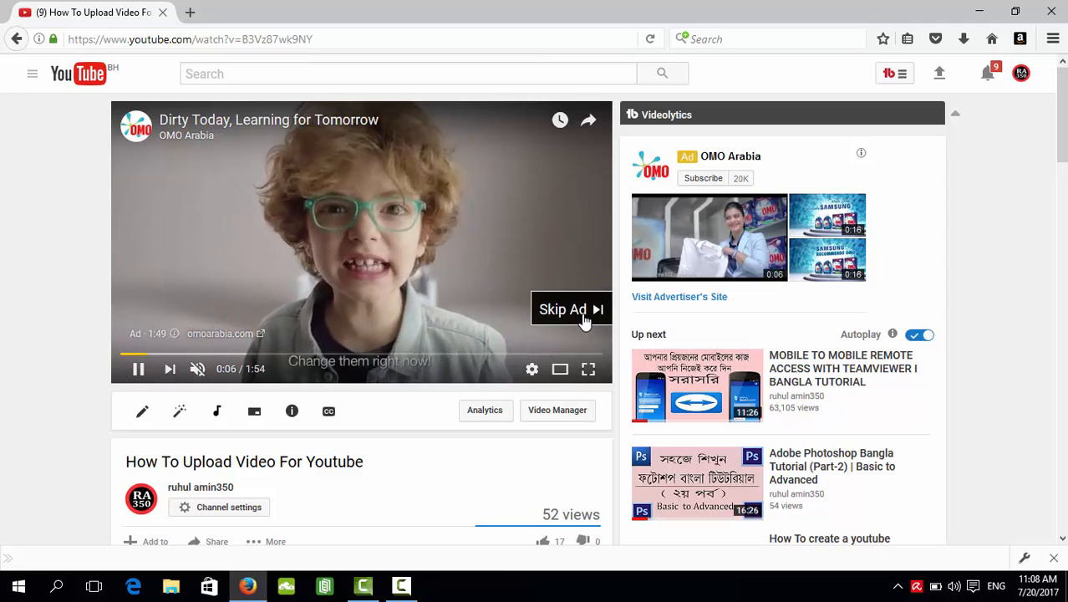
click(585, 323)
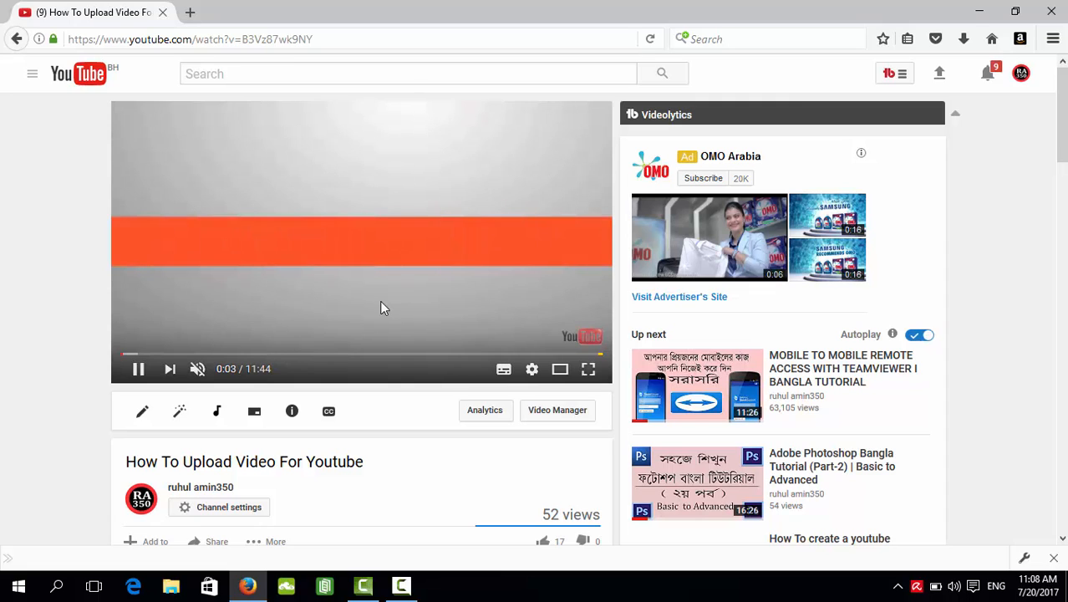
click(135, 368)
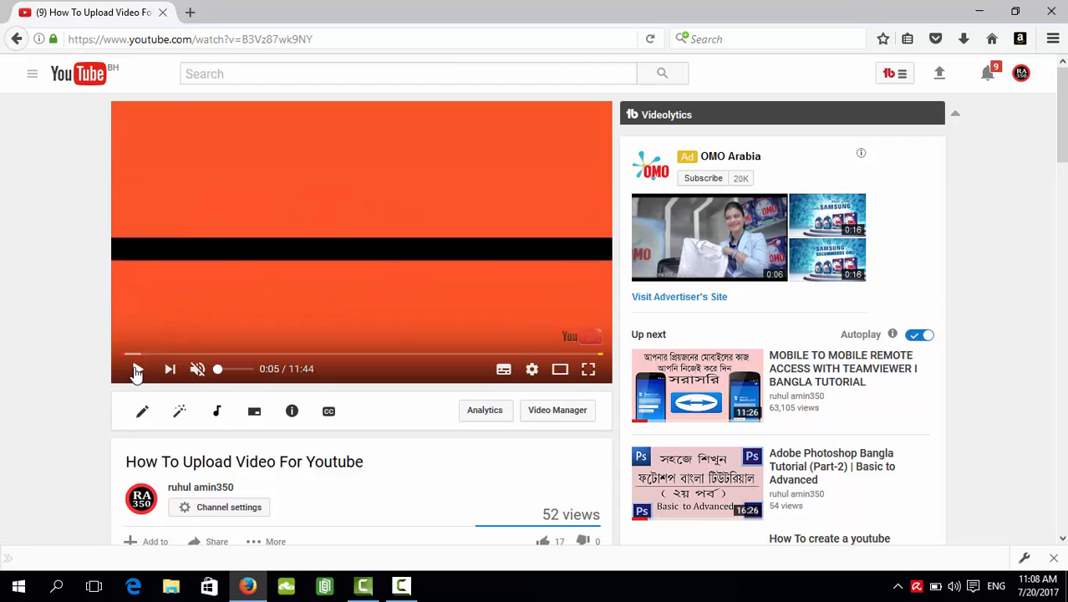